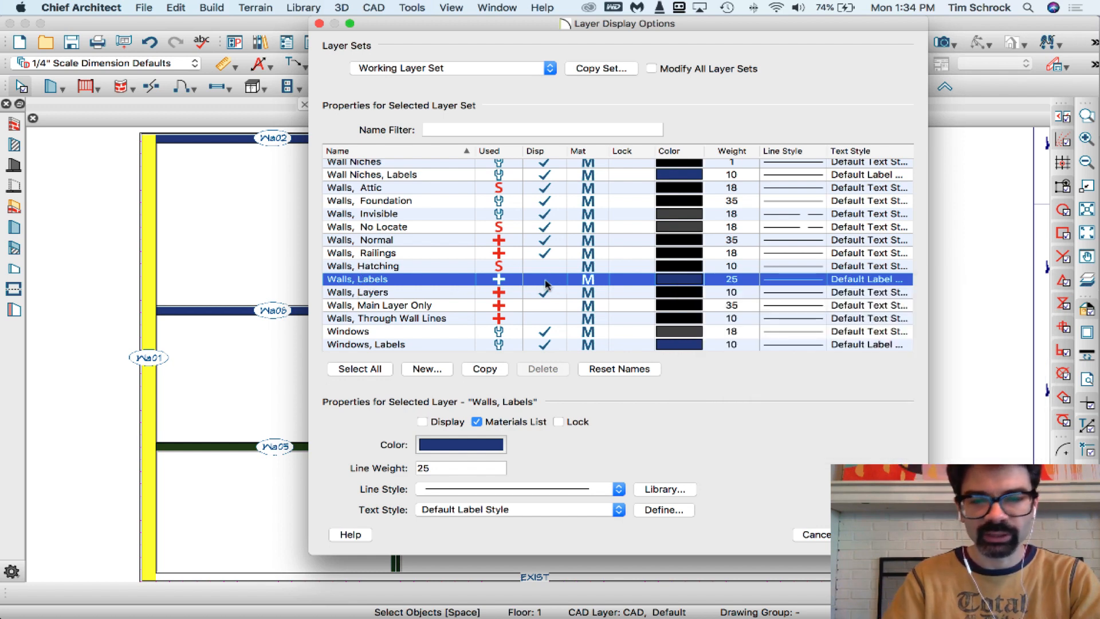
Hide the Walls, Labels layer in the Working Layer Set, and turn its display back on
key(Return)
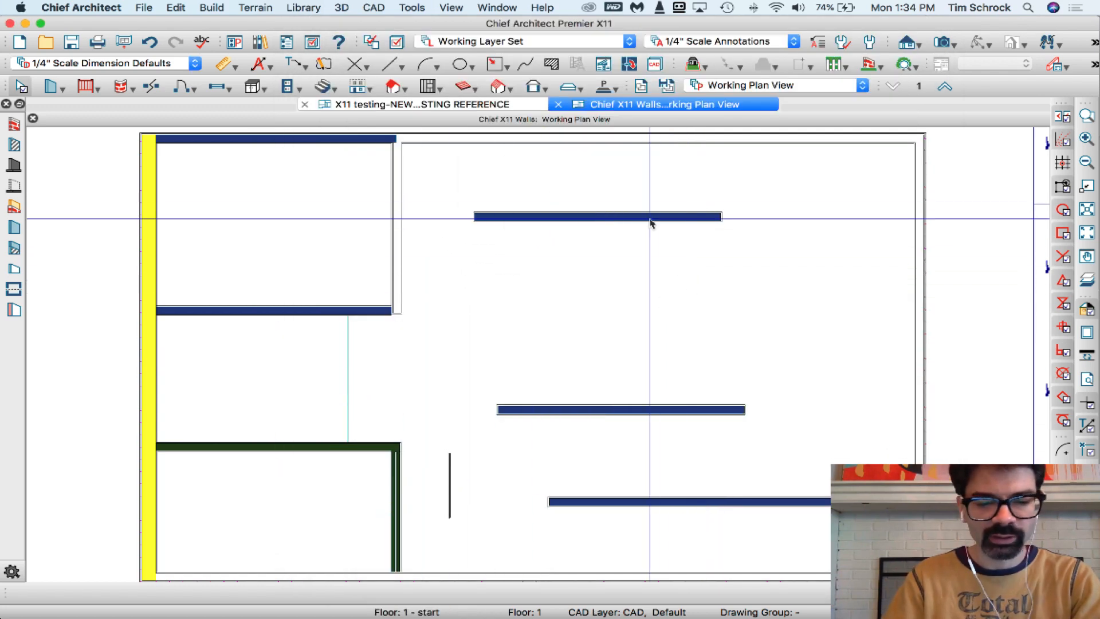
key(l)
key(l)
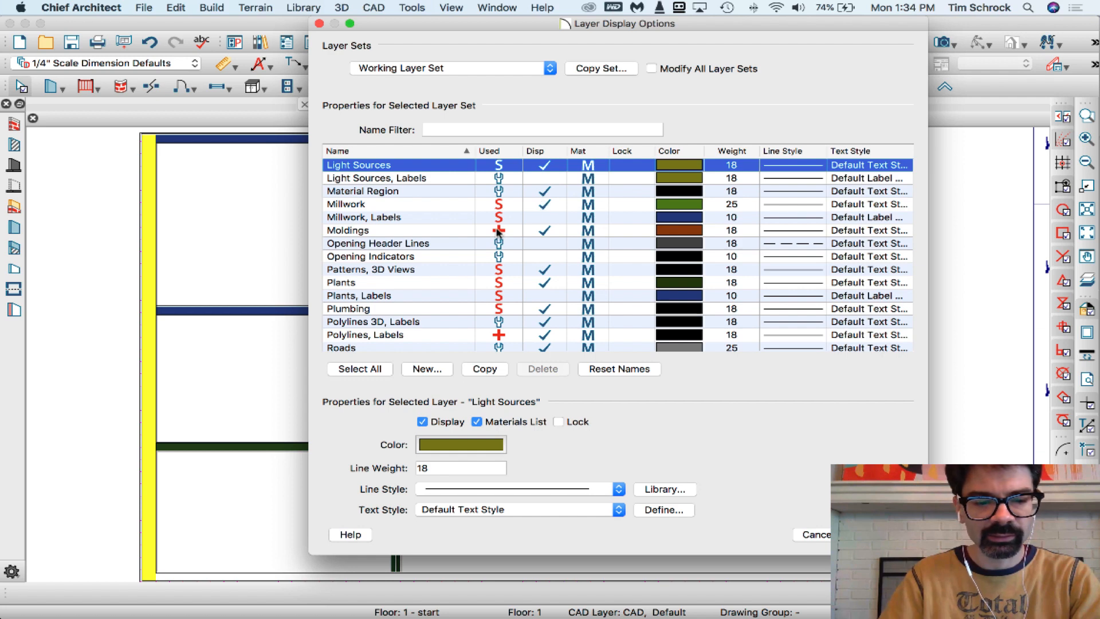
key(w)
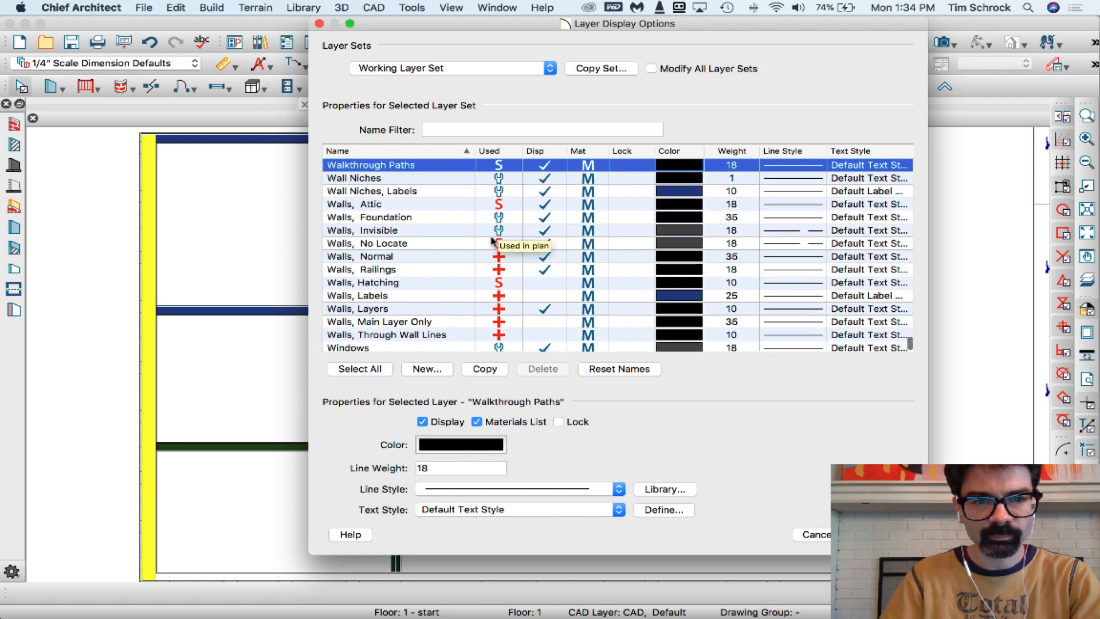
click(541, 296)
key(Return)
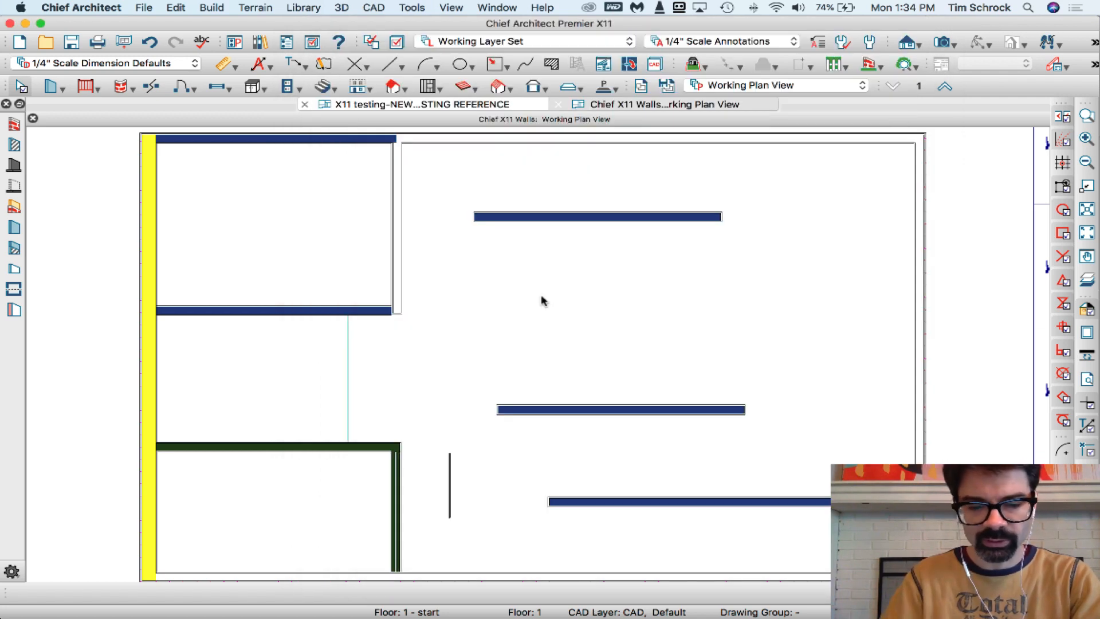
Examine the wall schedule alongside the floor plan, comparing the wall labels with the schedule rows
key(F6)
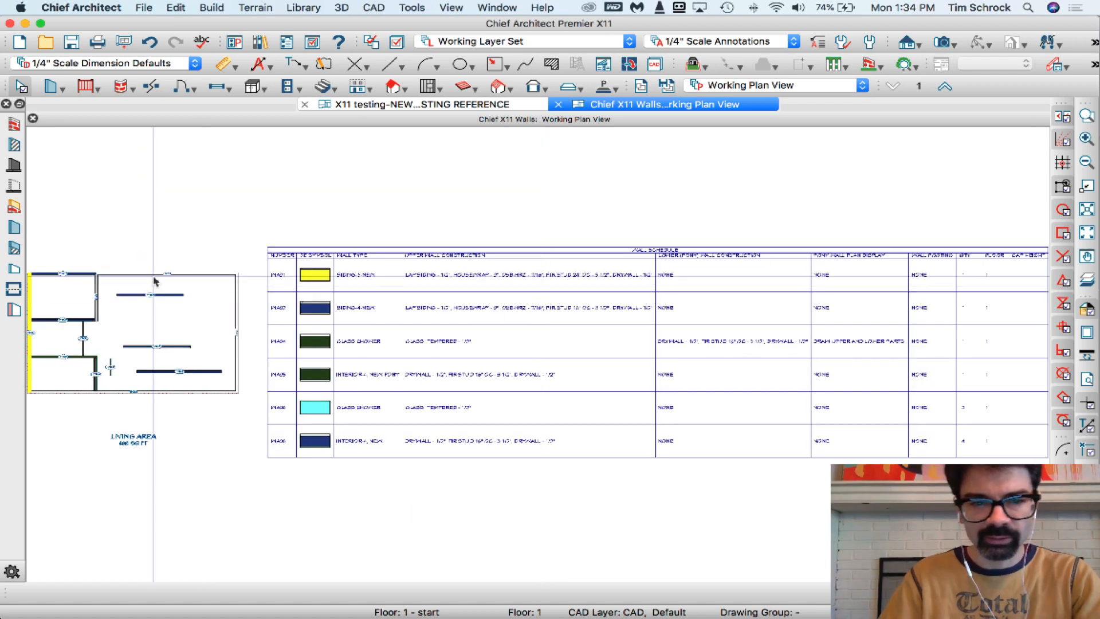
key(z)
drag(247, 230, 1034, 481)
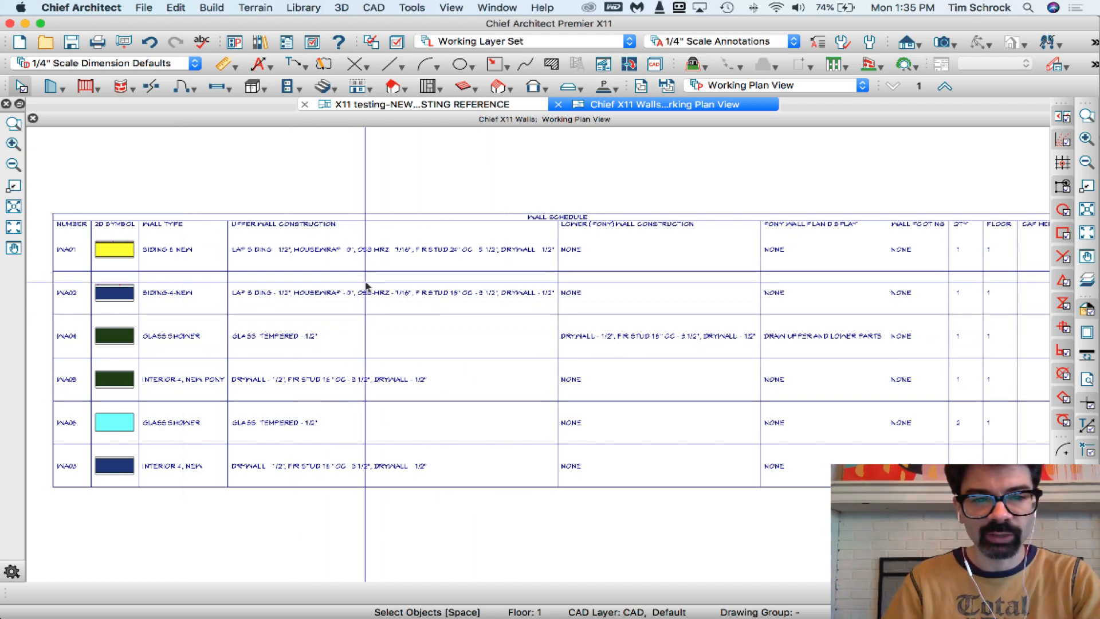
scroll(652, 292, down, 3)
scroll(170, 307, up, 2)
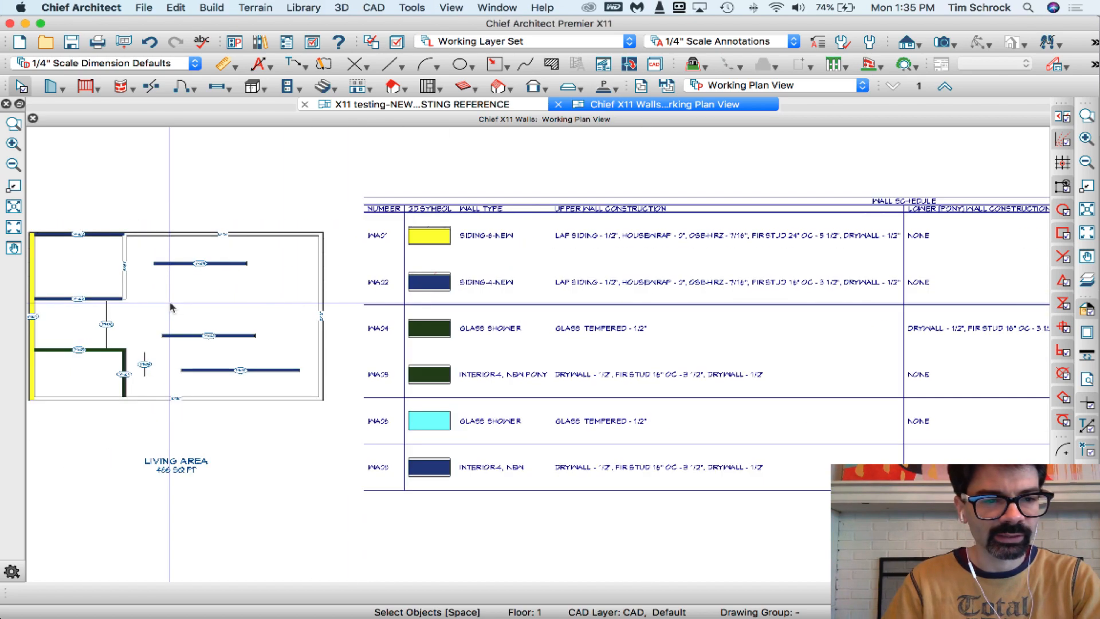
scroll(650, 364, down, 1)
scroll(218, 350, up, 2)
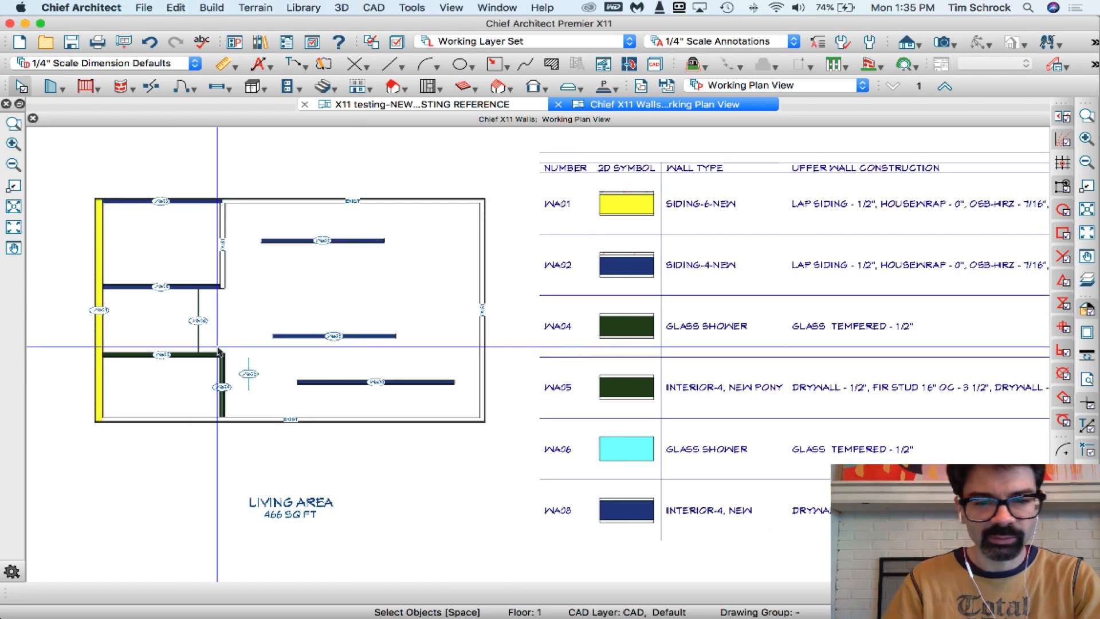
scroll(610, 401, up, 1)
scroll(610, 401, up, 1)
scroll(429, 298, down, 2)
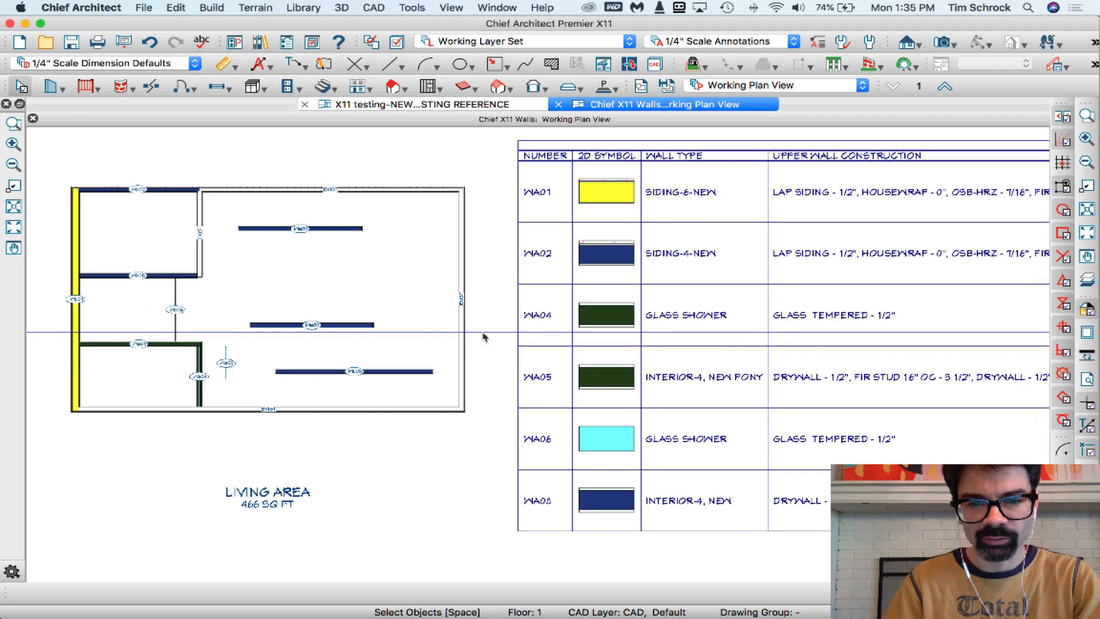
Draw a horizontal straight railing about 13'-11" long between the upper two free-standing walls, ending at the east exterior wall
click(98, 87)
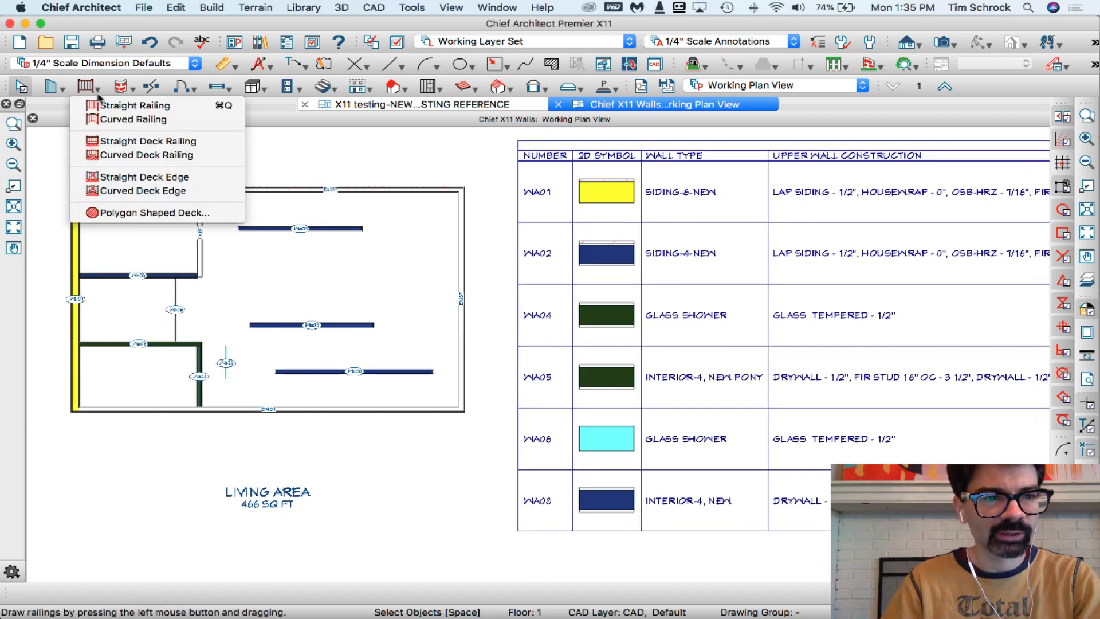
click(115, 105)
drag(257, 275, 460, 272)
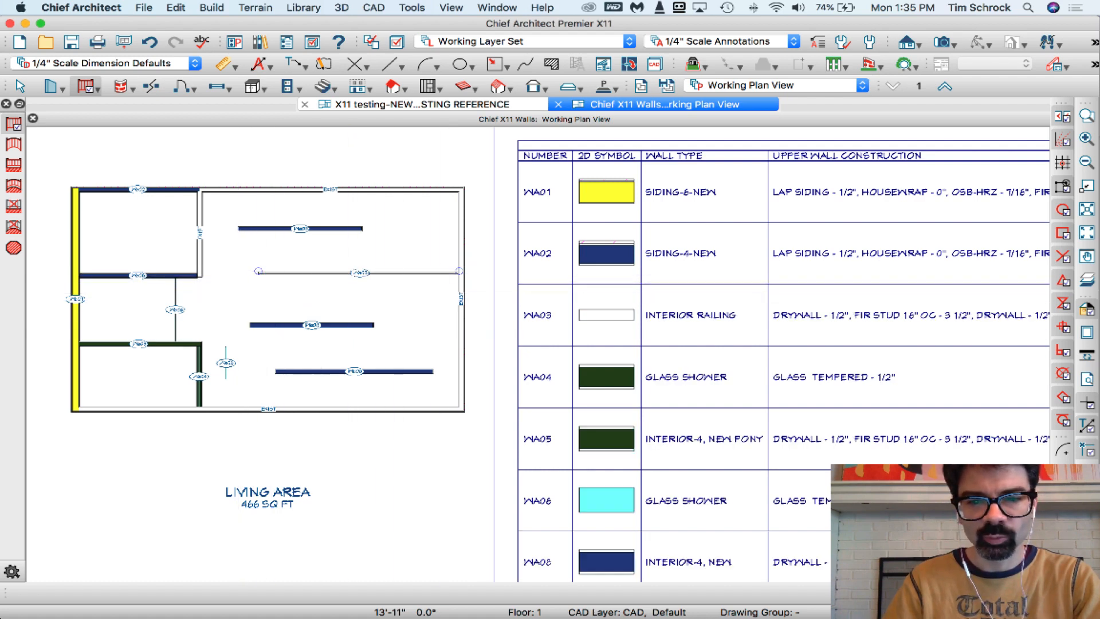
Move the Interior Railing row to the end of the wall schedule
scroll(368, 281, up, 2)
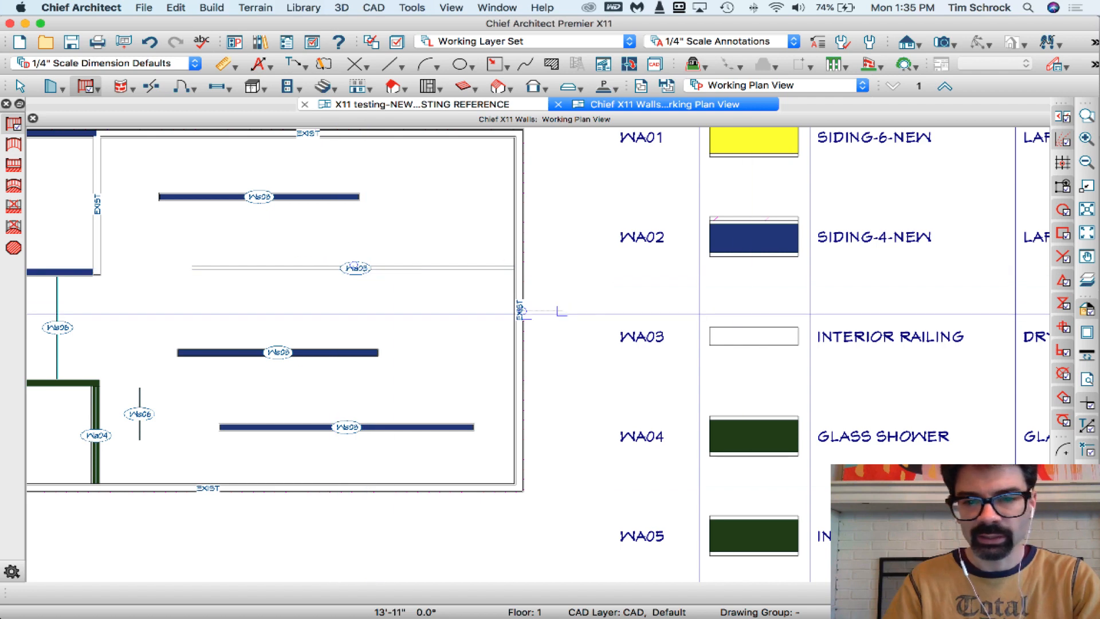
scroll(559, 312, down, 5)
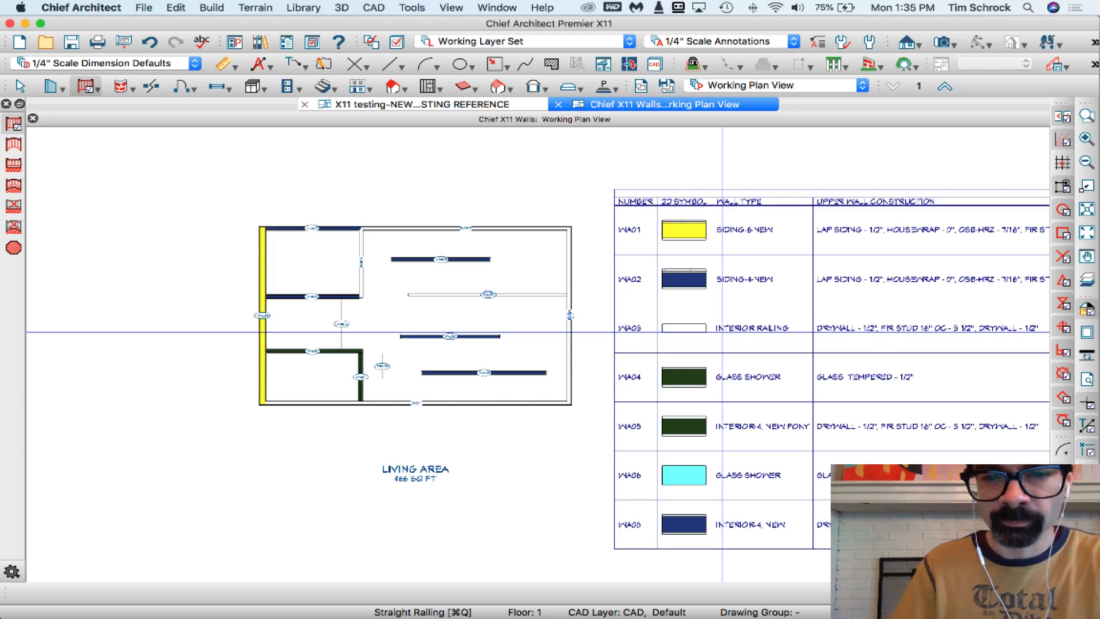
click(722, 332)
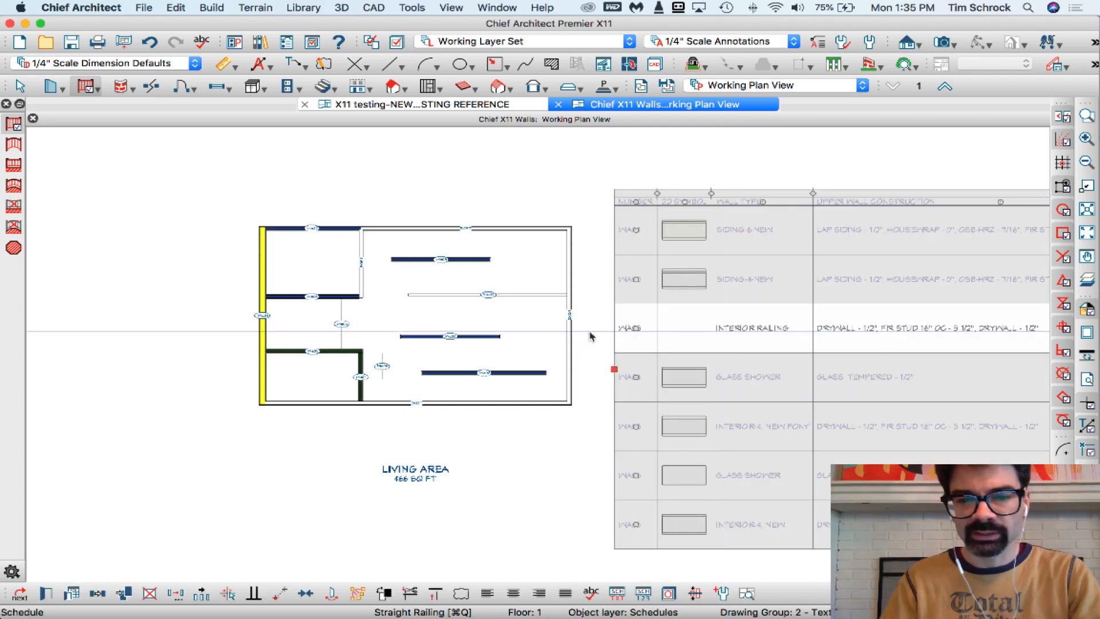
scroll(449, 322, down, 3)
scroll(742, 331, up, 2)
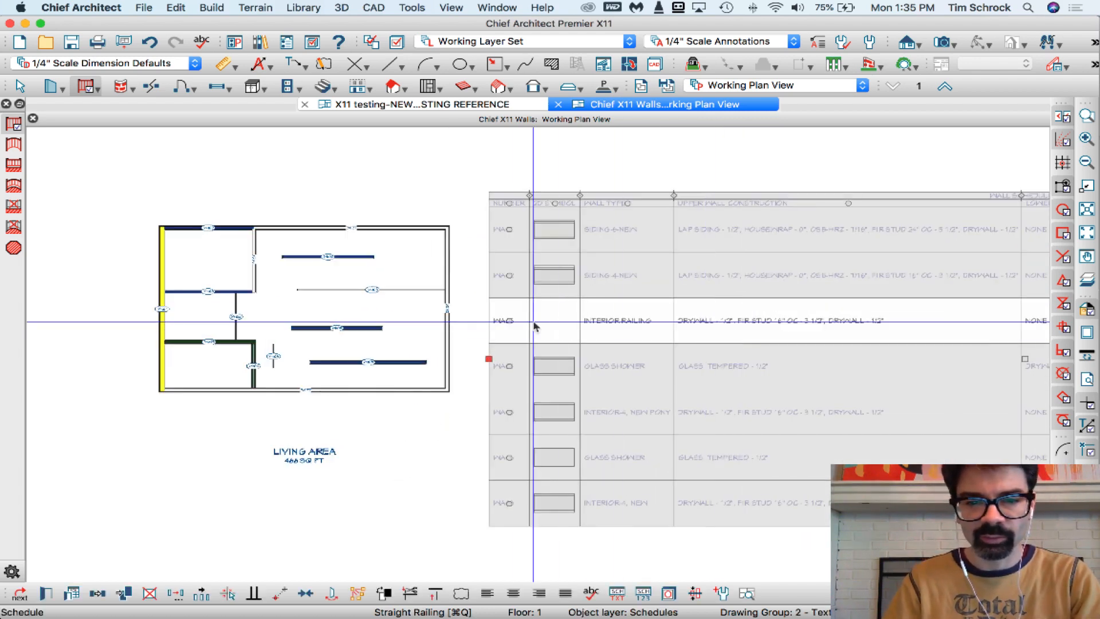
drag(534, 326, 508, 509)
click(413, 497)
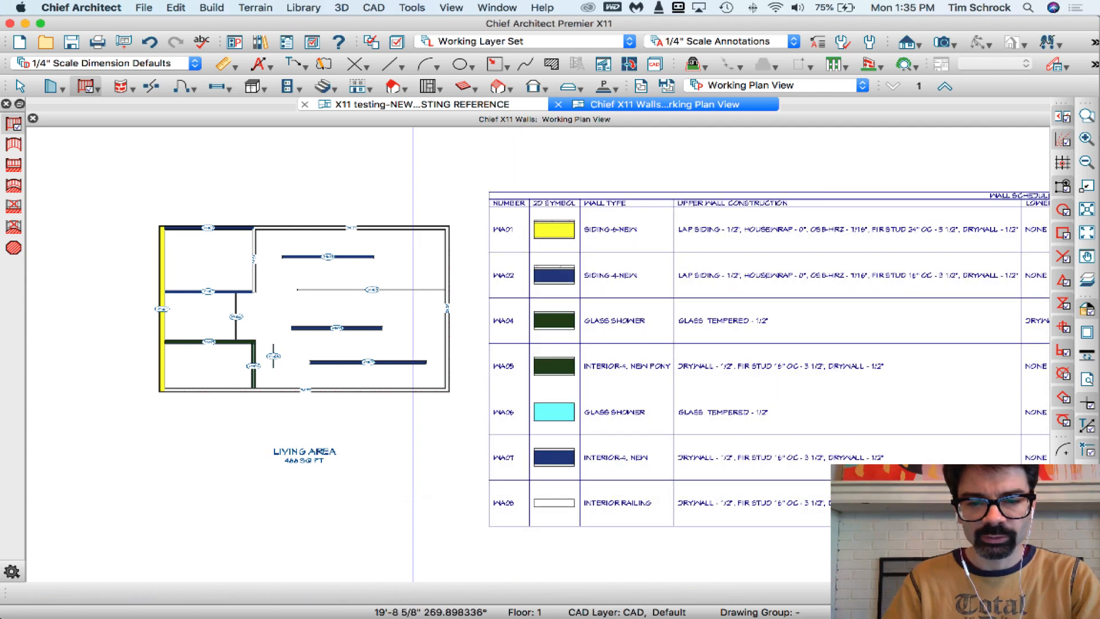
Open the specification of the railing through its Interior Railing schedule row, and close it without changes
click(488, 508)
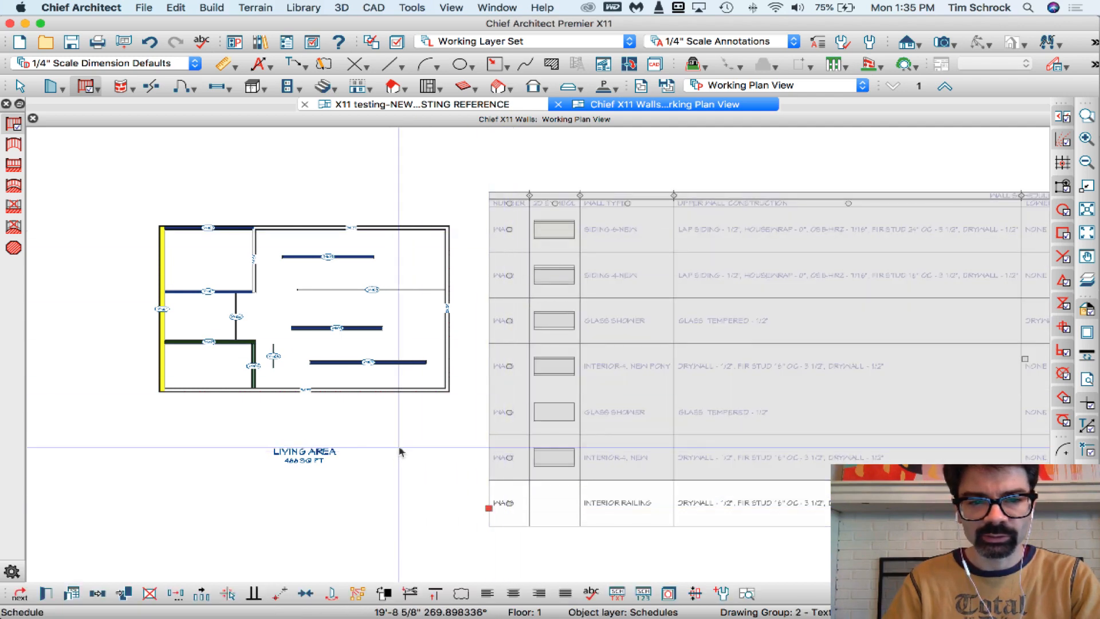
scroll(514, 509, up, 2)
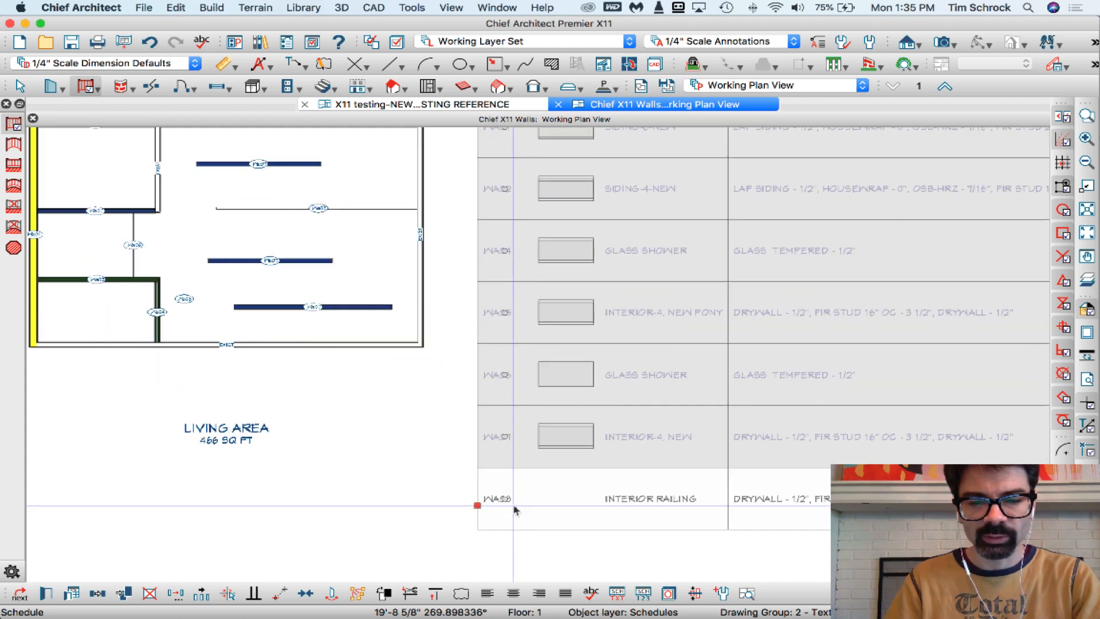
scroll(514, 508, down, 1)
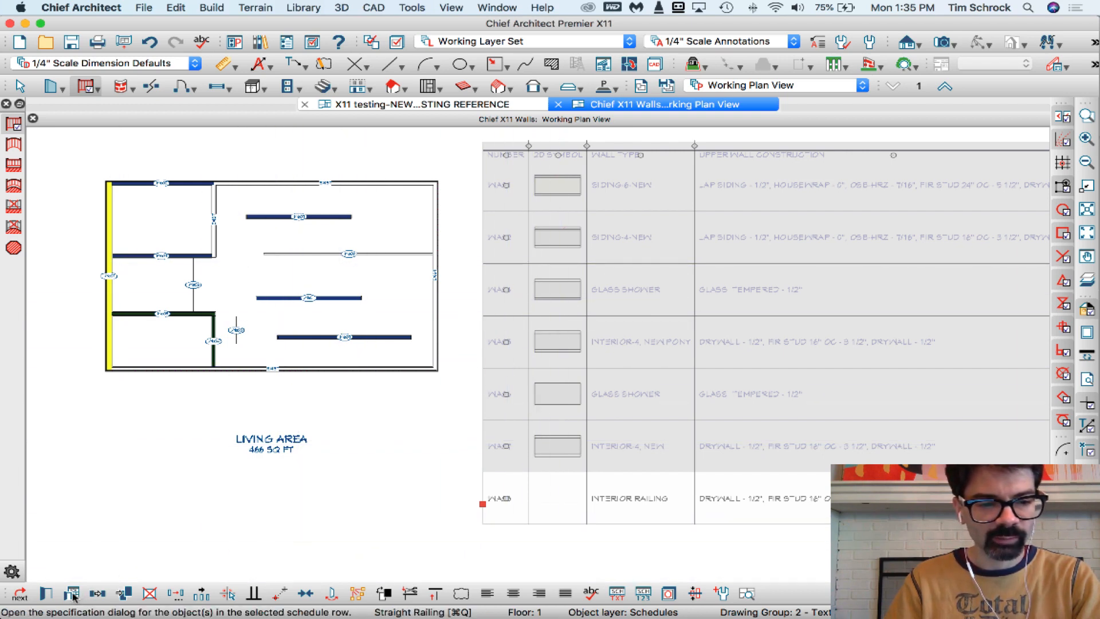
right_click(619, 447)
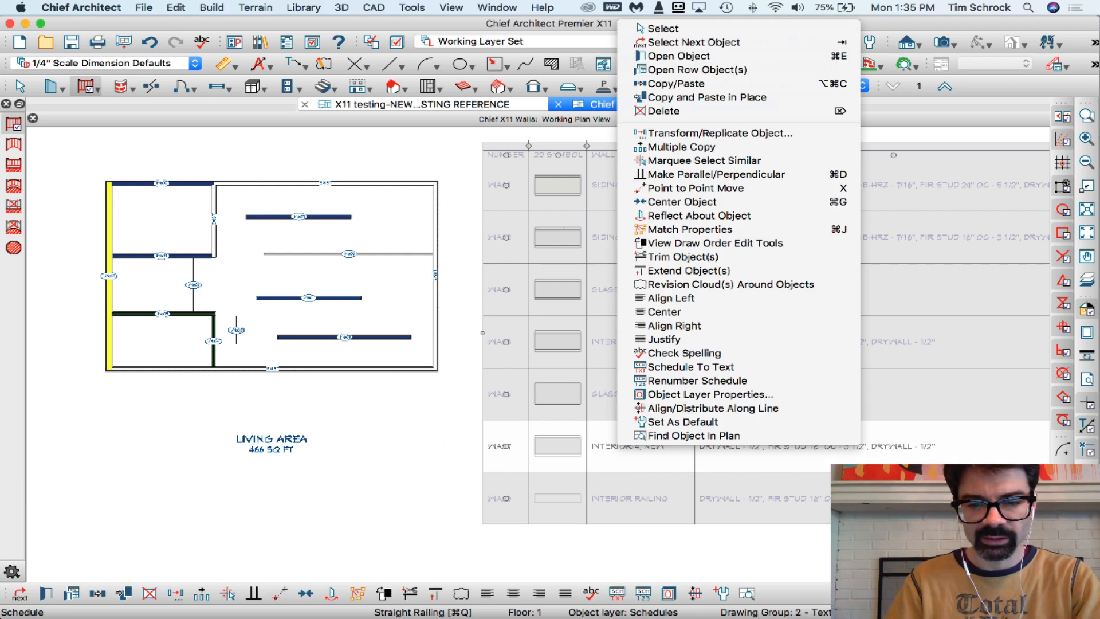
right_click(597, 506)
click(655, 89)
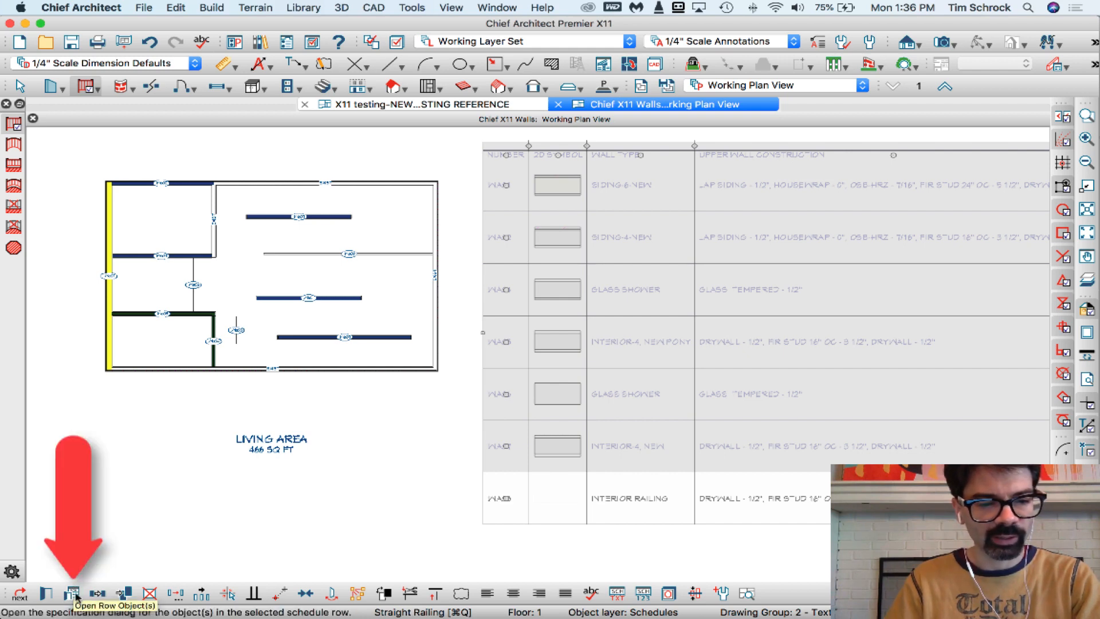
click(75, 595)
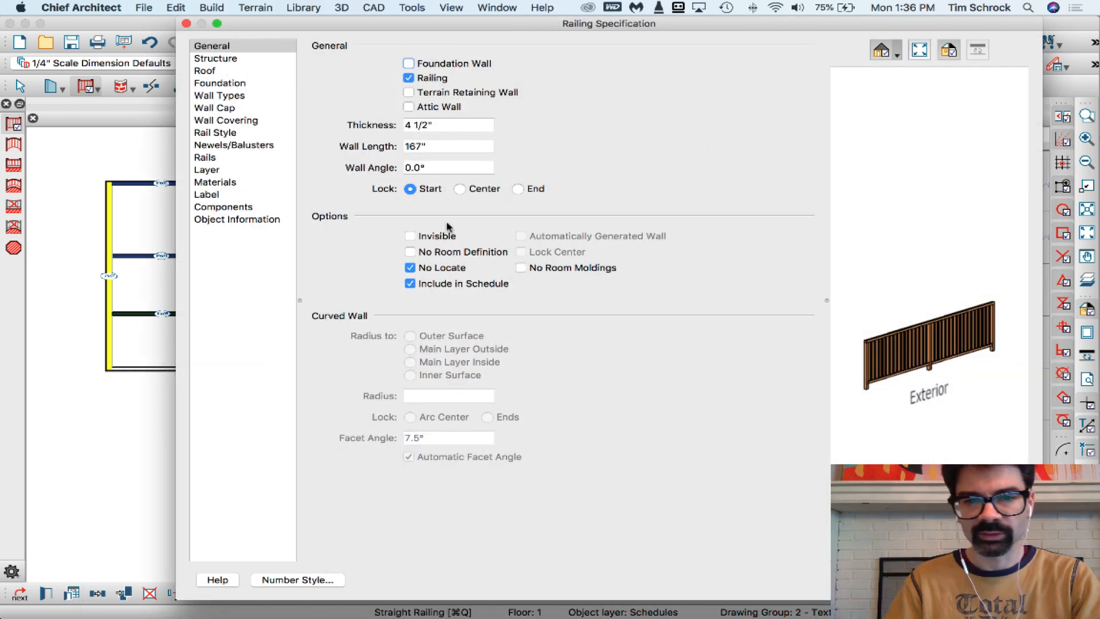
key(Escape)
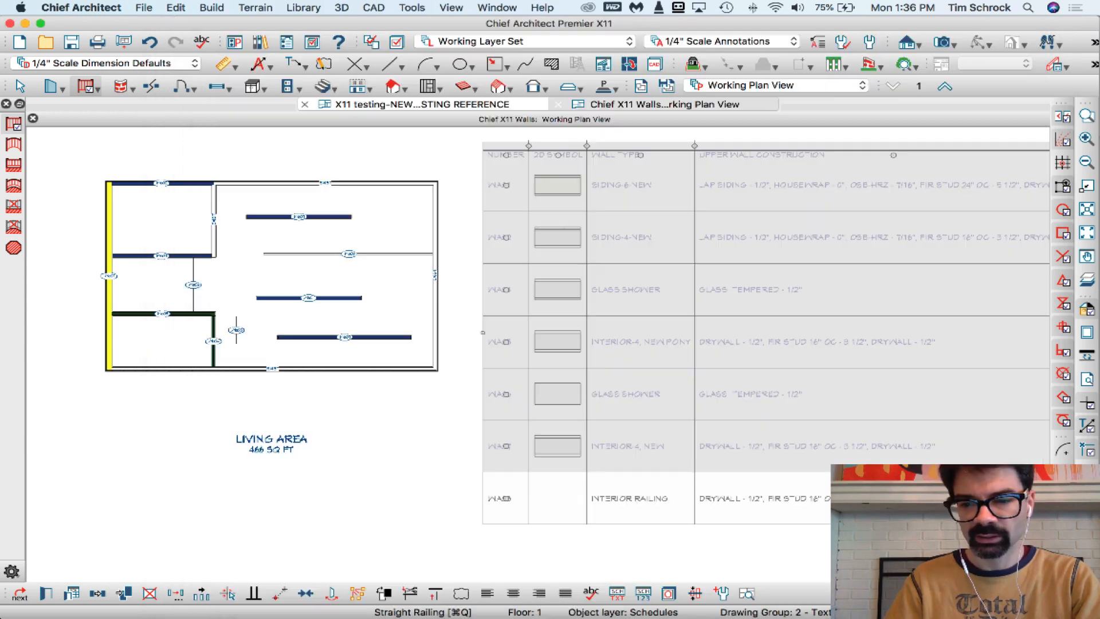
Open the Wall Specification for all walls in the Interior-4, NEW row of the wall schedule
scroll(344, 341, up, 3)
click(361, 342)
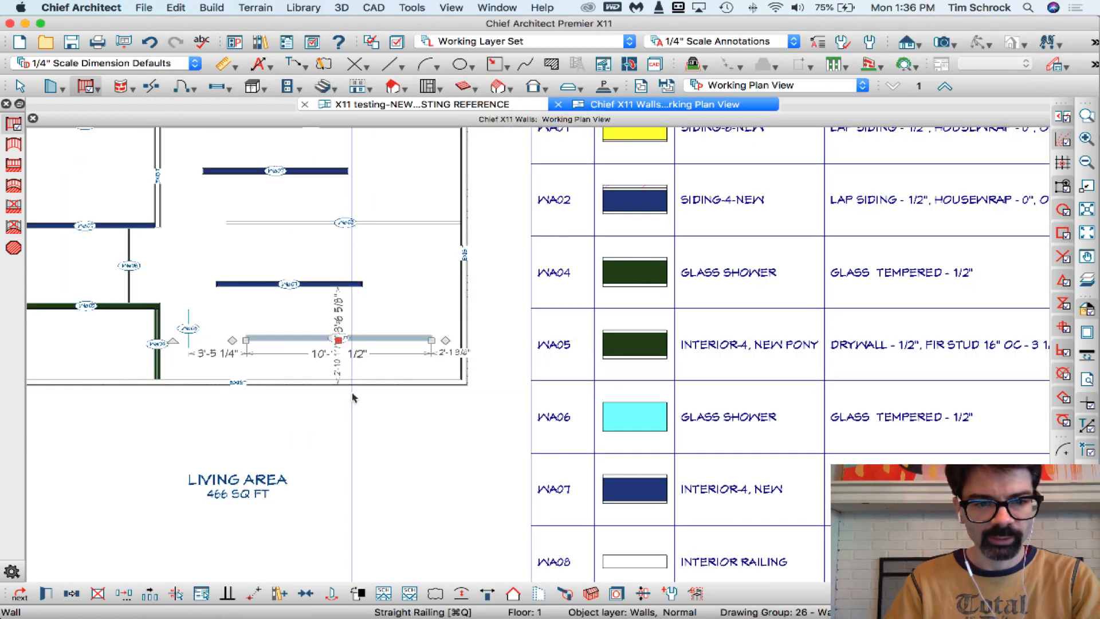
click(369, 430)
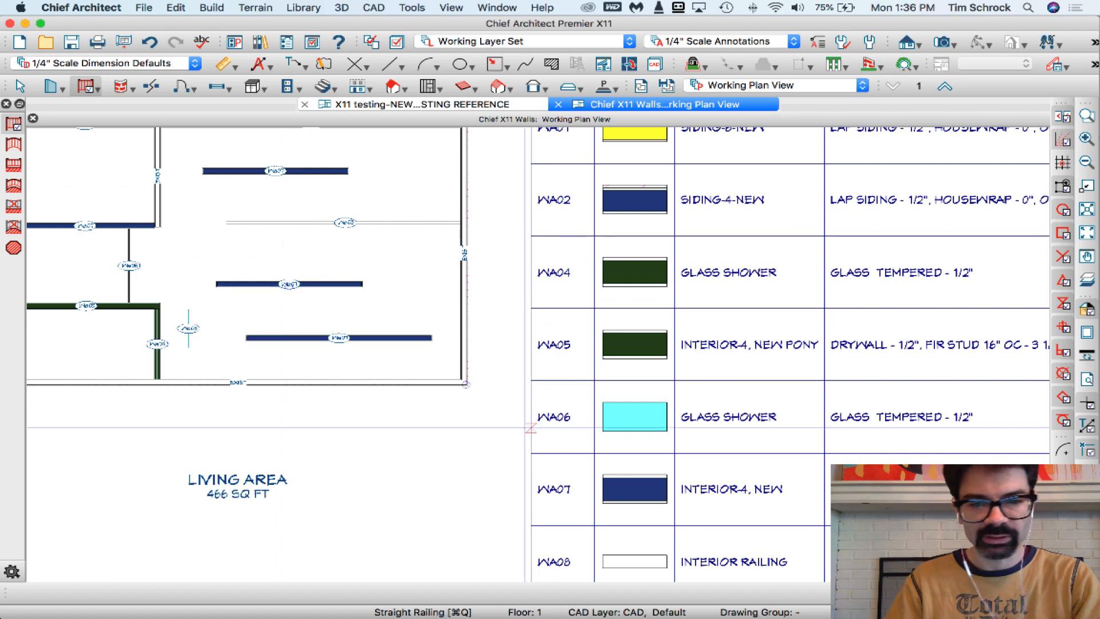
click(578, 490)
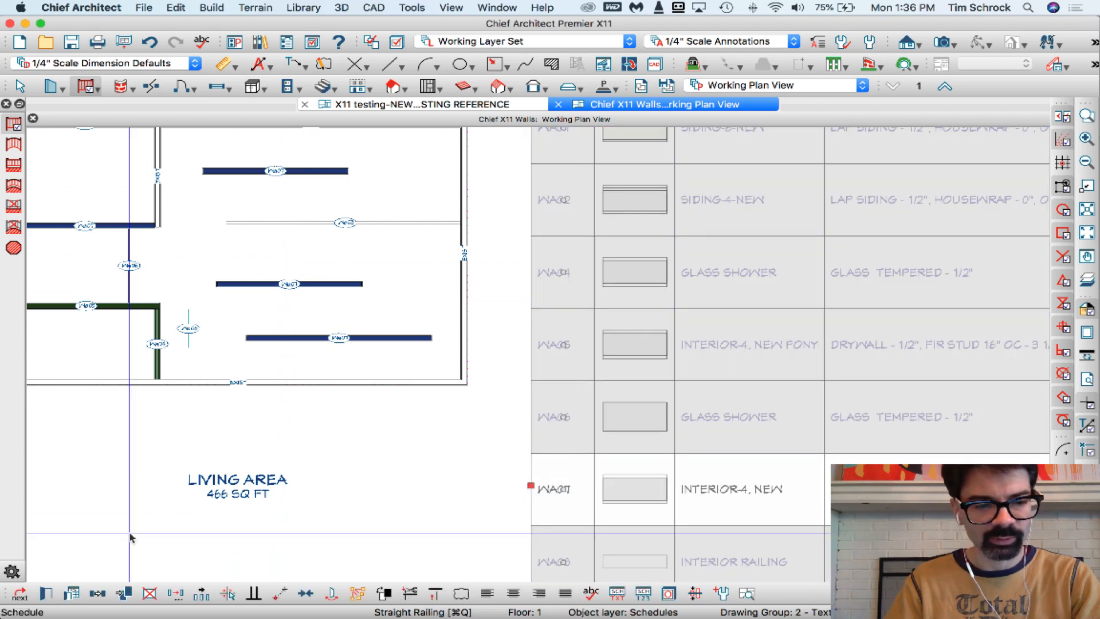
click(73, 595)
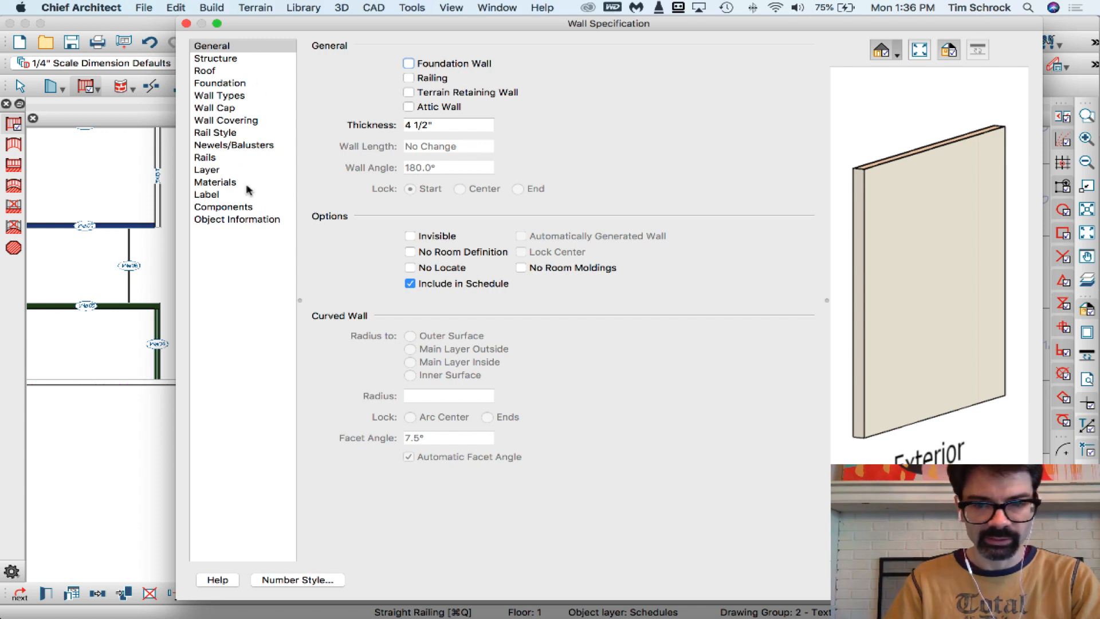
Review the wall settings and change the wall type of all the row's walls to Glass Block
click(241, 95)
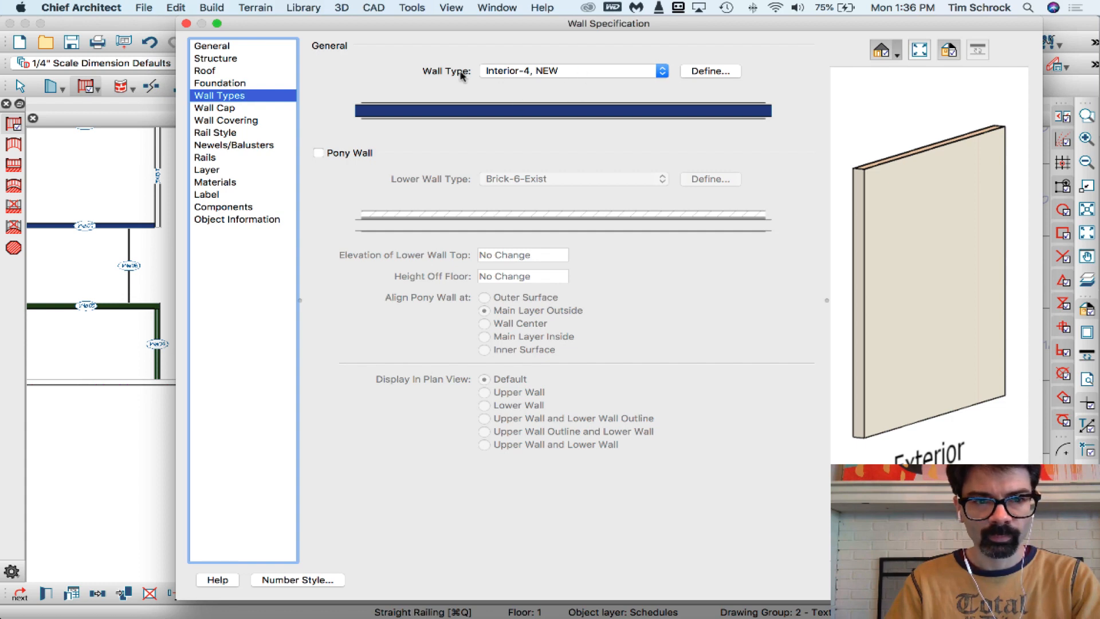
click(241, 60)
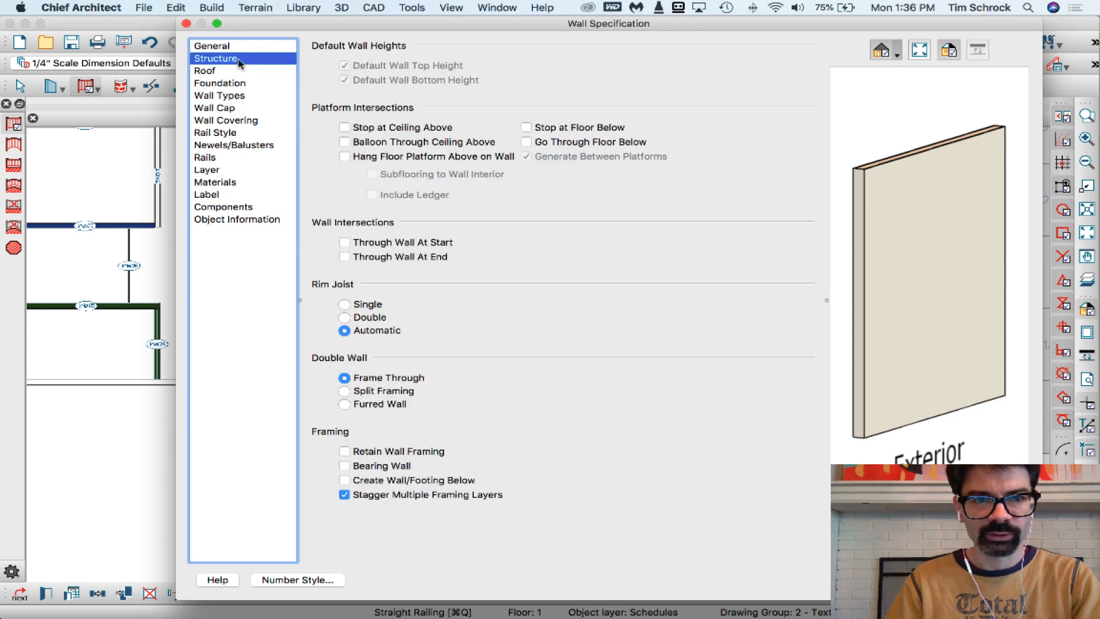
click(241, 47)
click(241, 73)
click(241, 84)
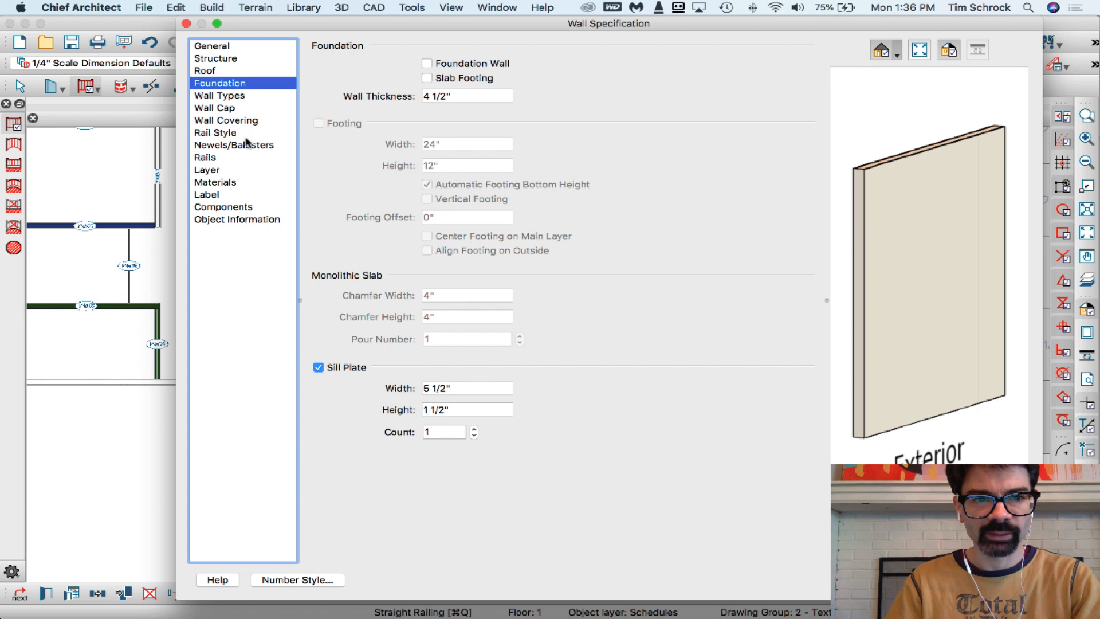
click(250, 97)
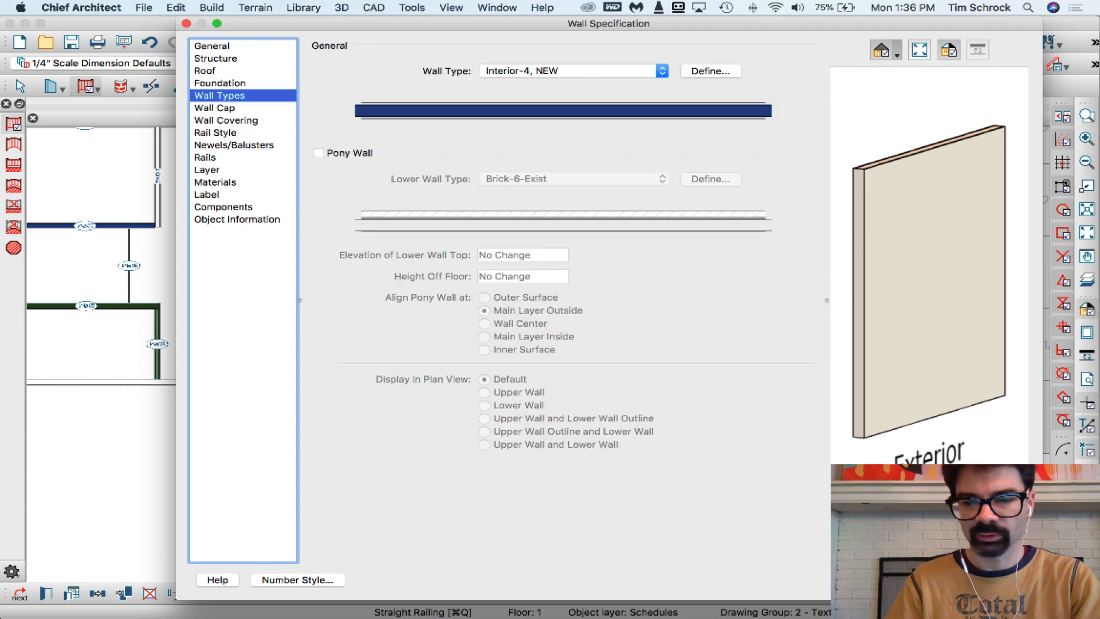
click(596, 71)
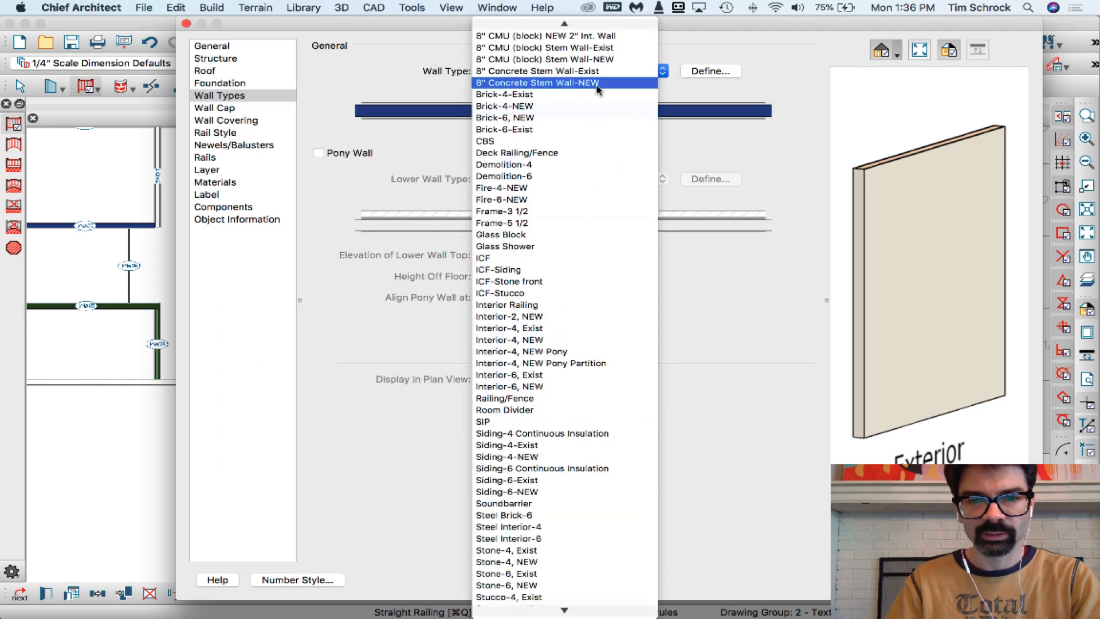
click(561, 236)
key(Return)
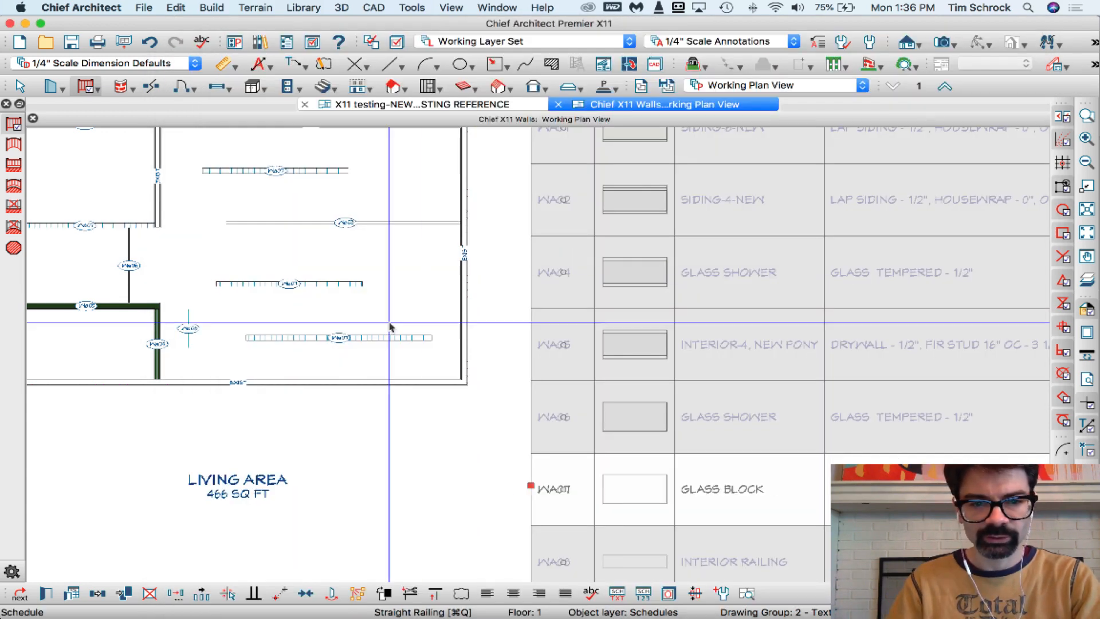
Change the wall type of all walls in the Glass Block schedule row to Interior-4, NEW
scroll(288, 328, down, 2)
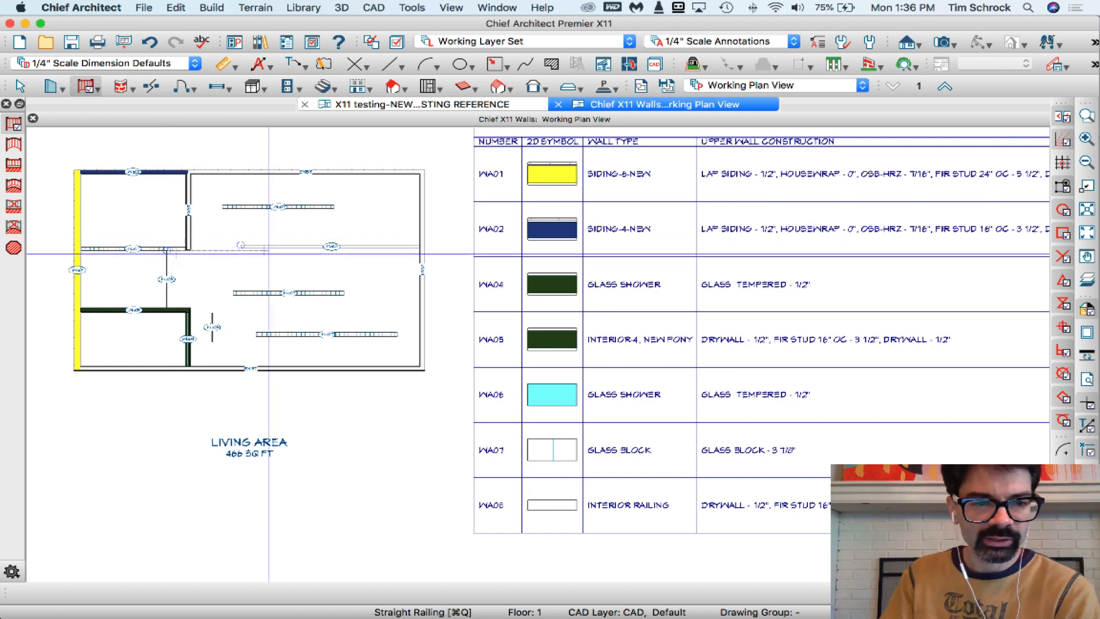
click(498, 450)
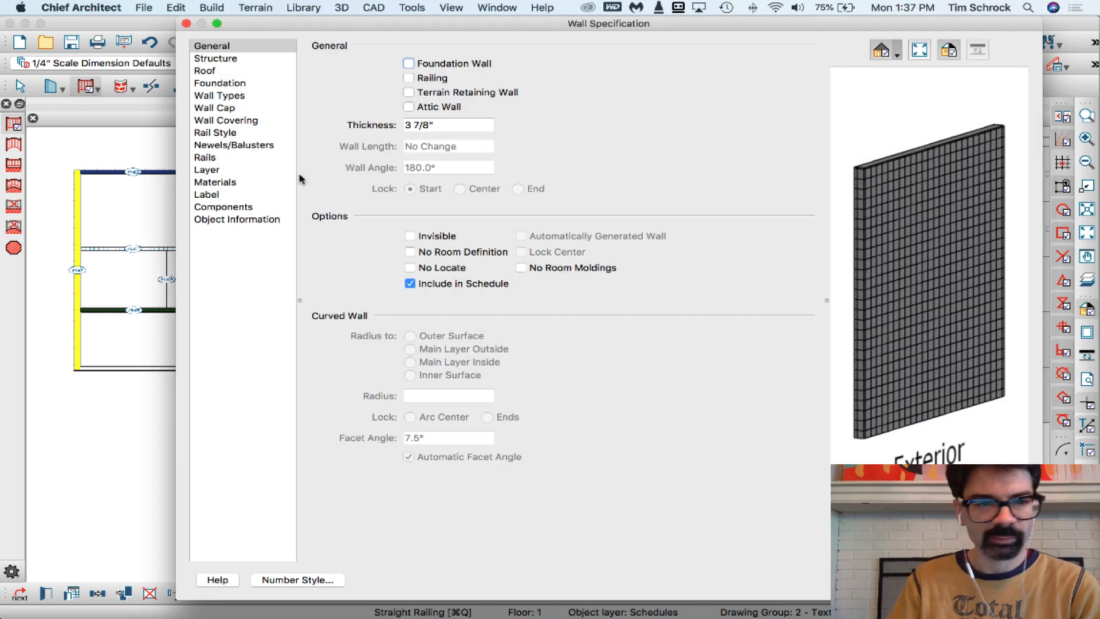
click(248, 96)
click(552, 73)
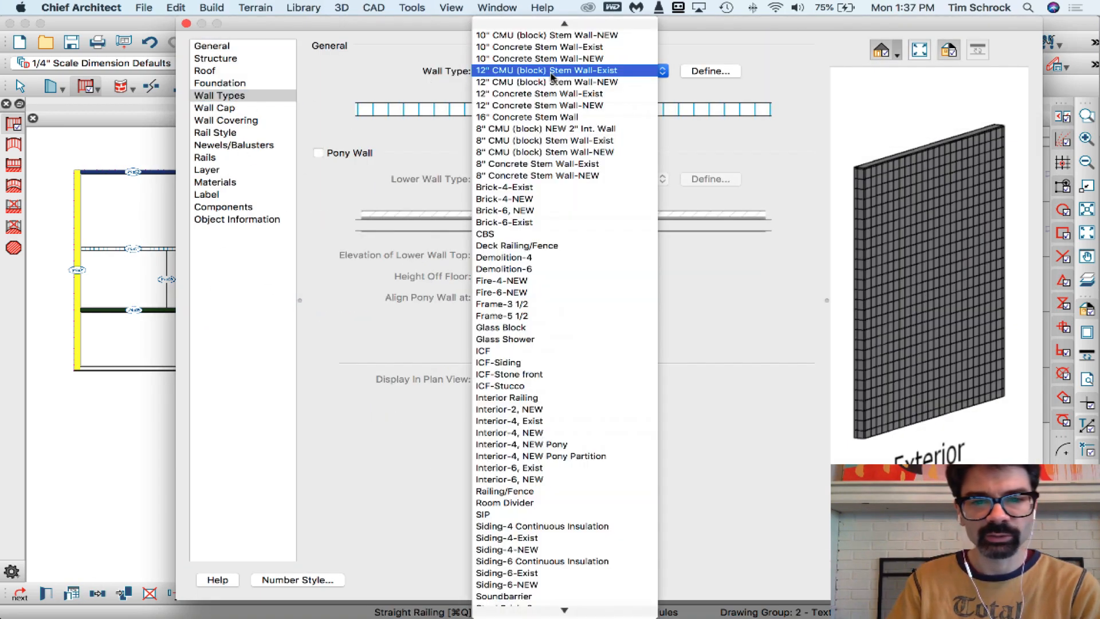
click(582, 435)
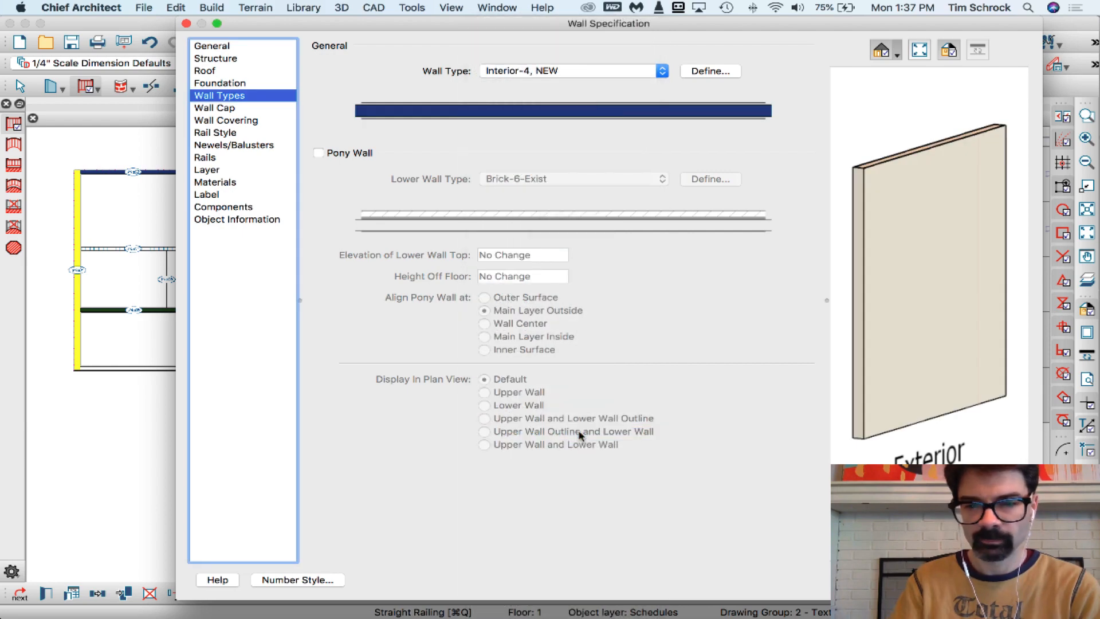
key(Return)
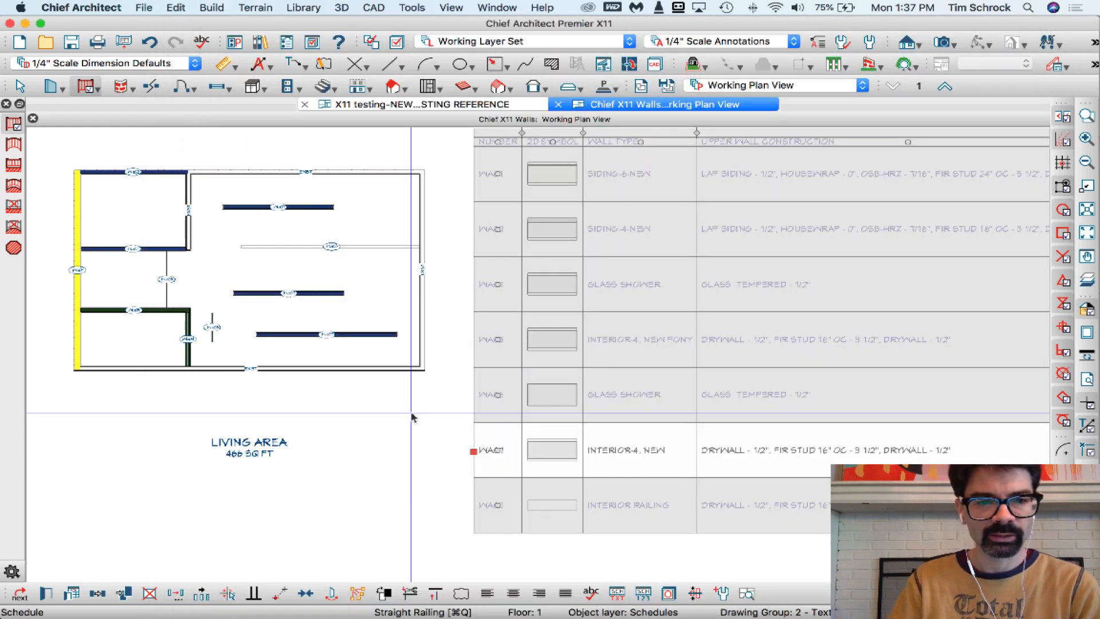
Examine the object information, components and label settings of the long vertical exterior wall labelled EXIST nearest the schedule, and close its specification
scroll(307, 413, down, 2)
scroll(307, 413, up, 5)
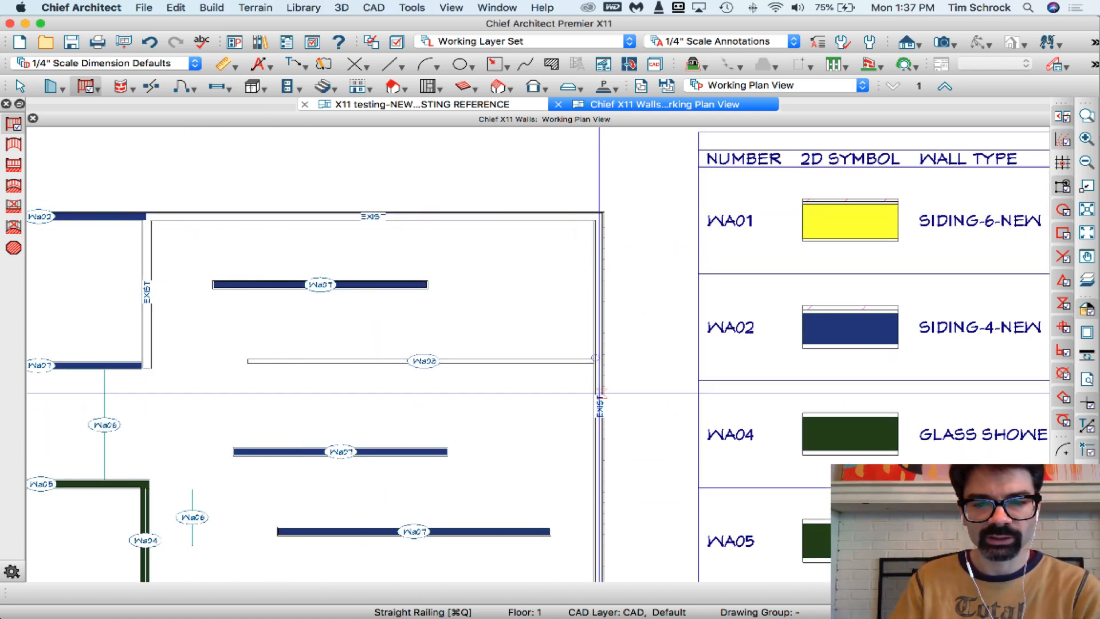
click(599, 404)
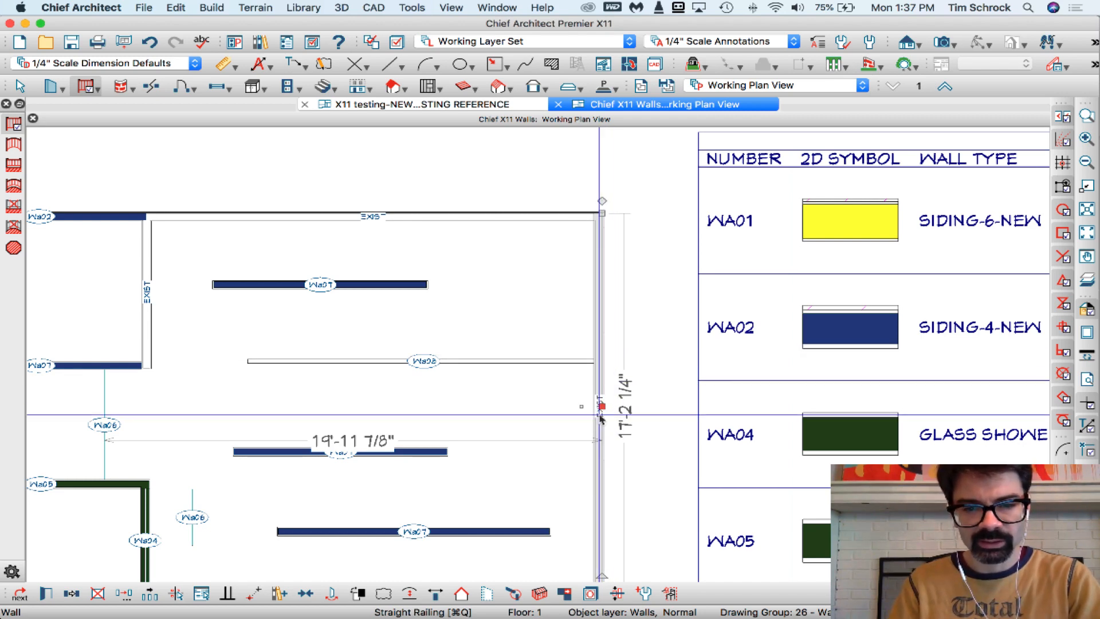
key(super+e)
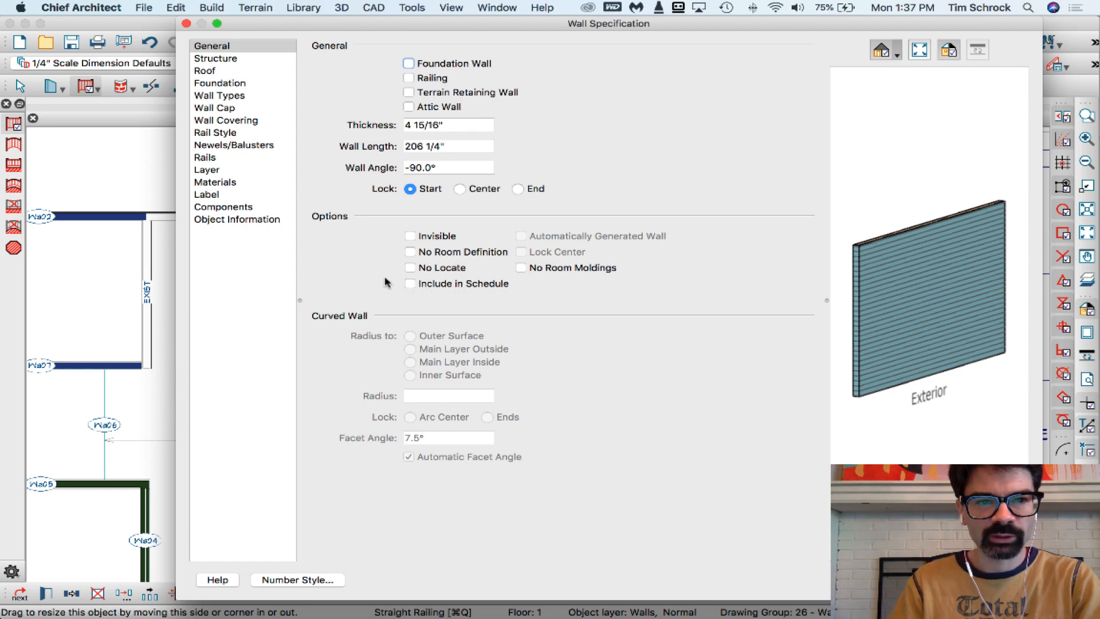
click(233, 220)
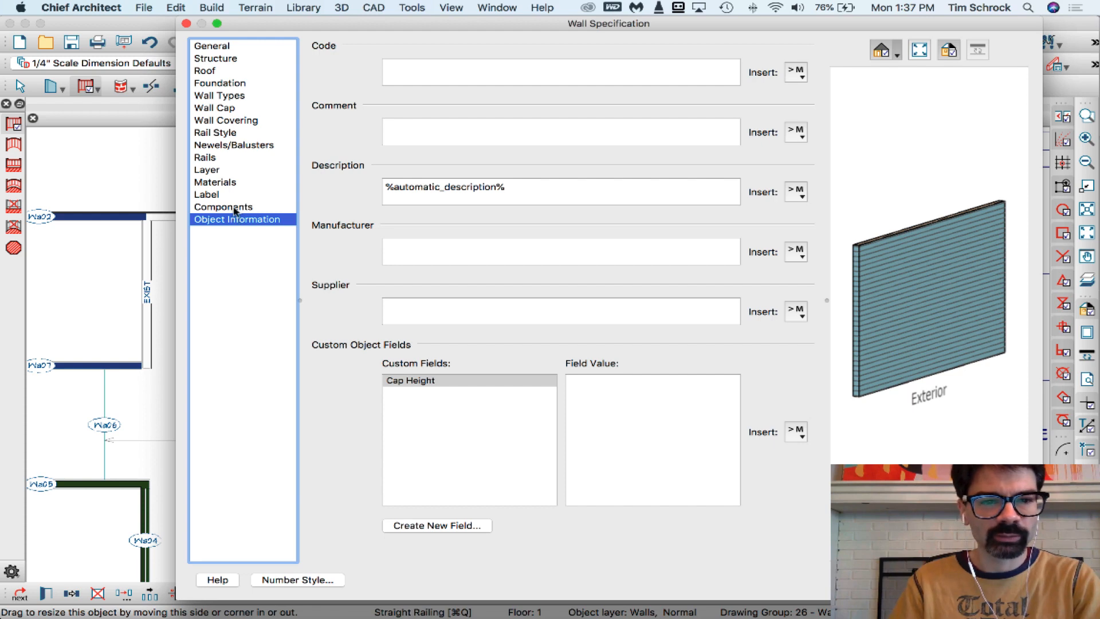
click(235, 208)
click(236, 195)
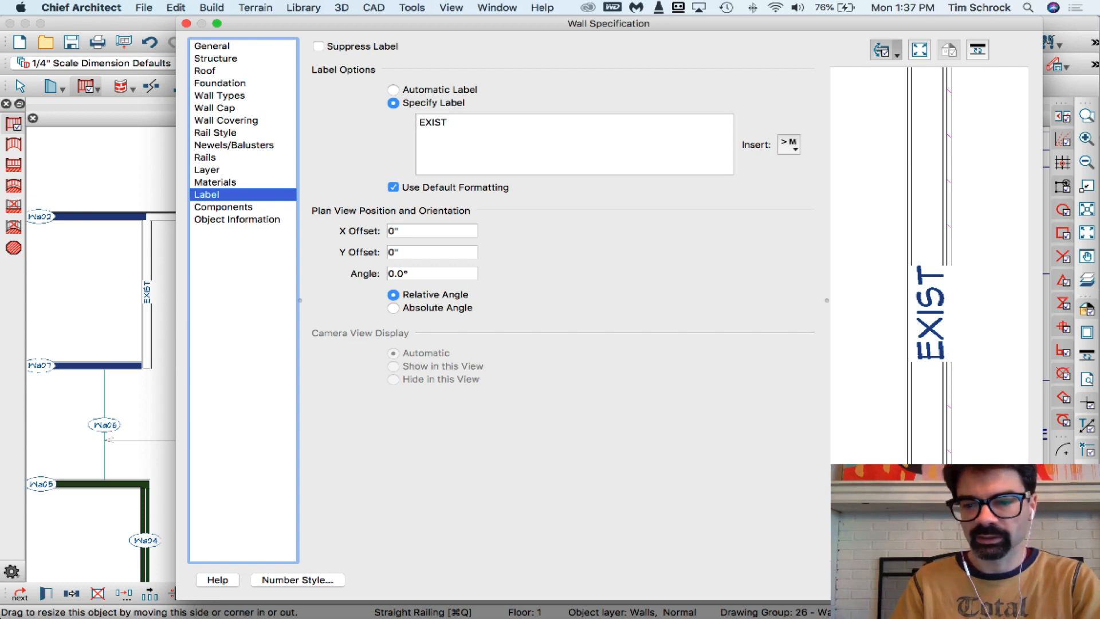
key(Return)
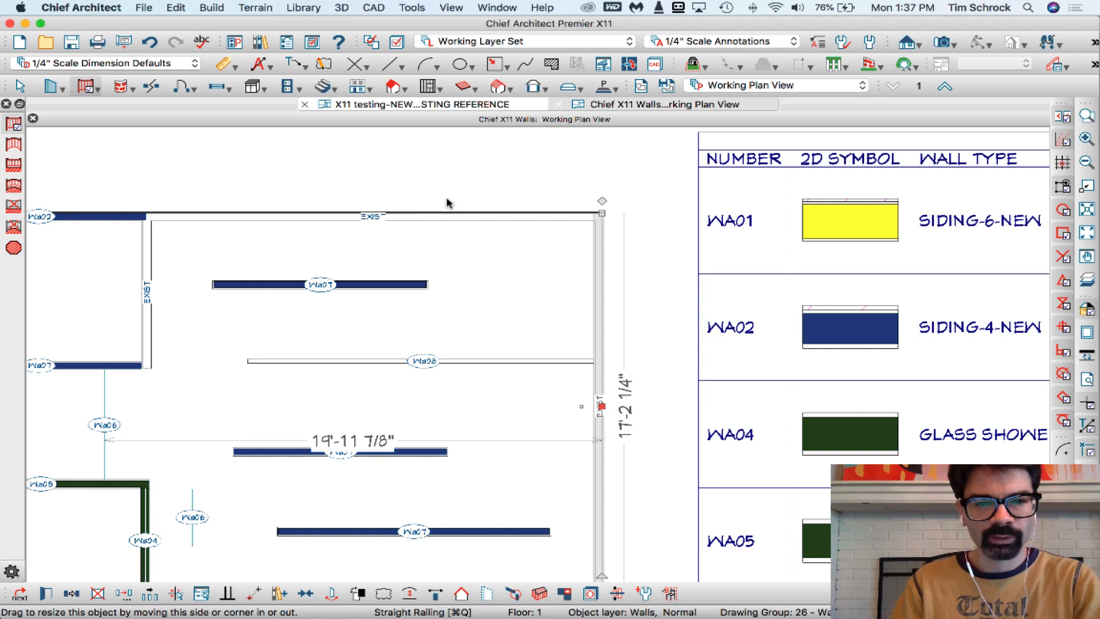
Open the wall schedule's specification and remove Cap Height from its included columns
scroll(447, 203, down, 3)
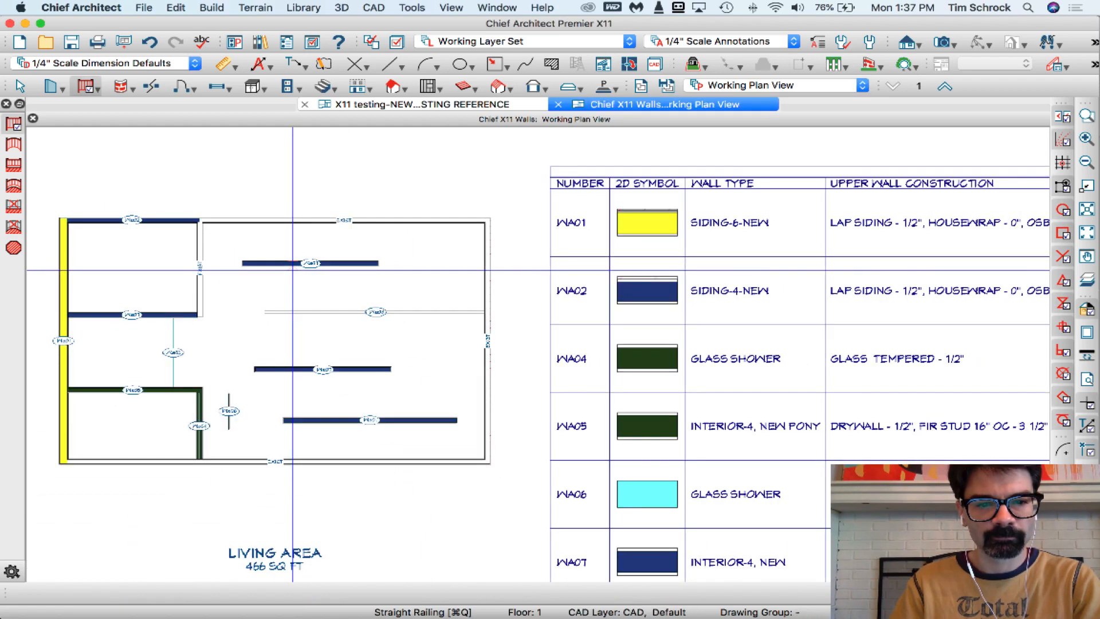
scroll(293, 269, down, 2)
double_click(515, 371)
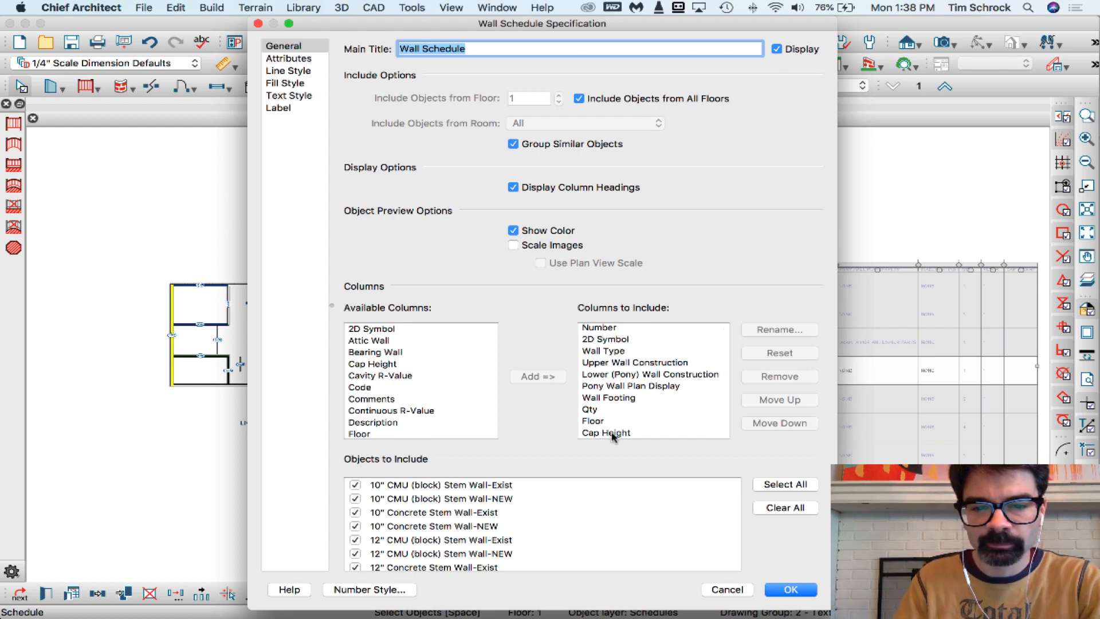
click(612, 433)
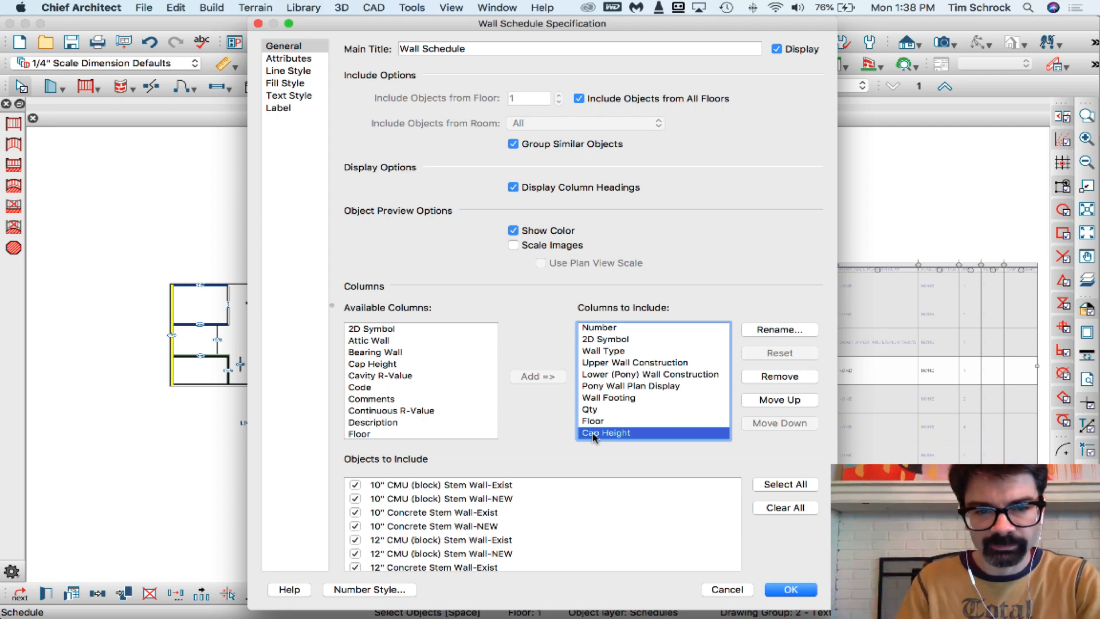
click(780, 377)
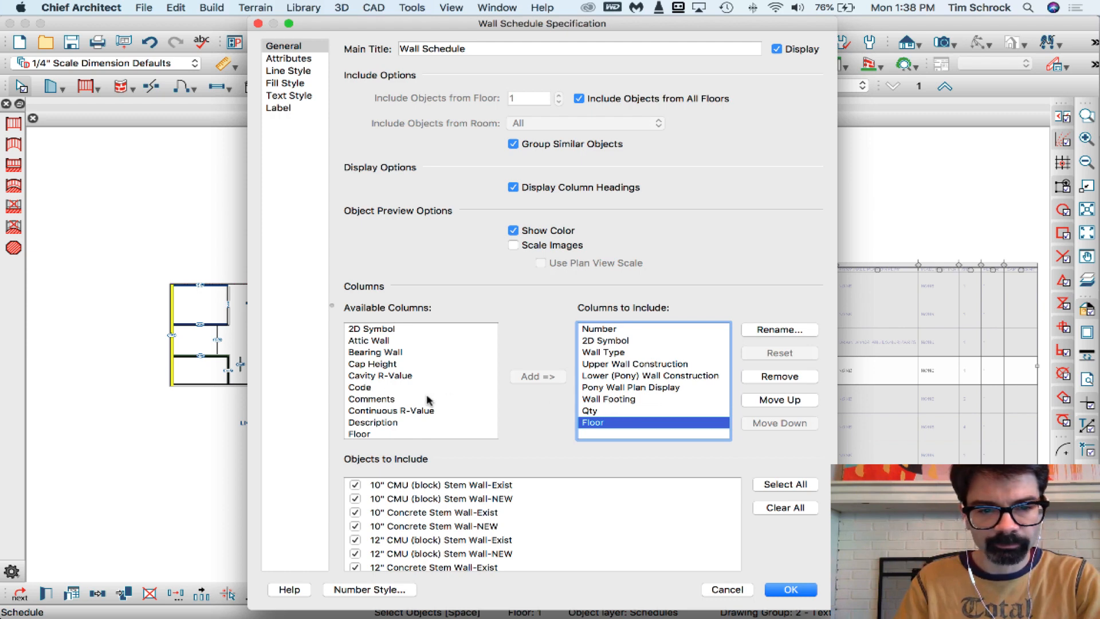
Look through the columns available for the wall schedule and check Wall Type among the included ones against the schedule behind the dialog
scroll(429, 399, right, 2)
scroll(429, 399, left, 2)
scroll(429, 400, down, 1)
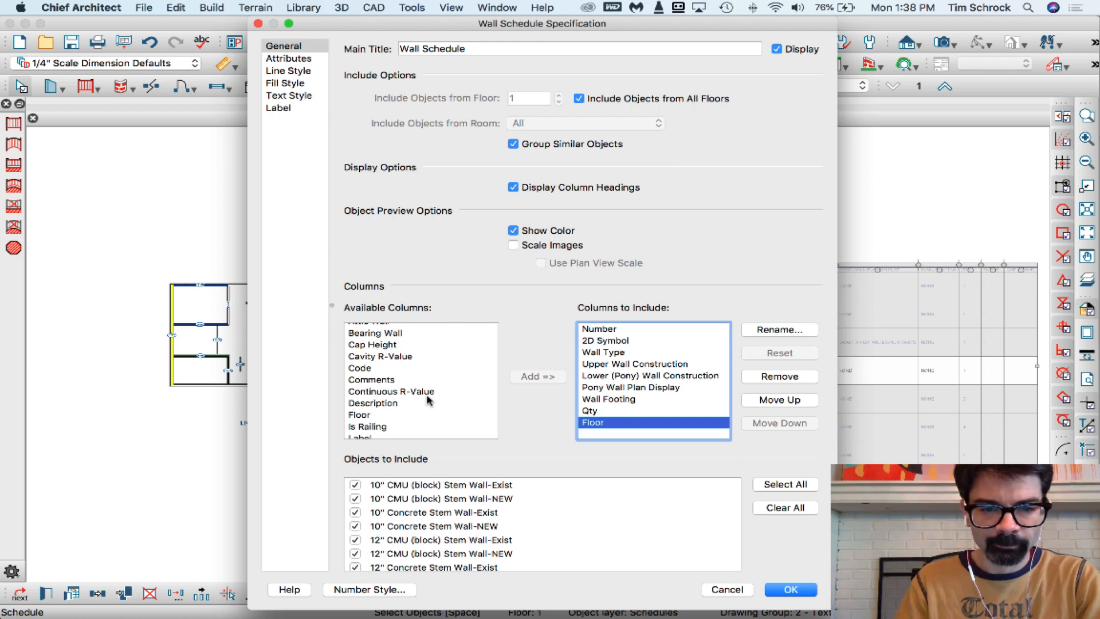
scroll(429, 399, down, 3)
scroll(429, 399, up, 4)
scroll(429, 399, right, 1)
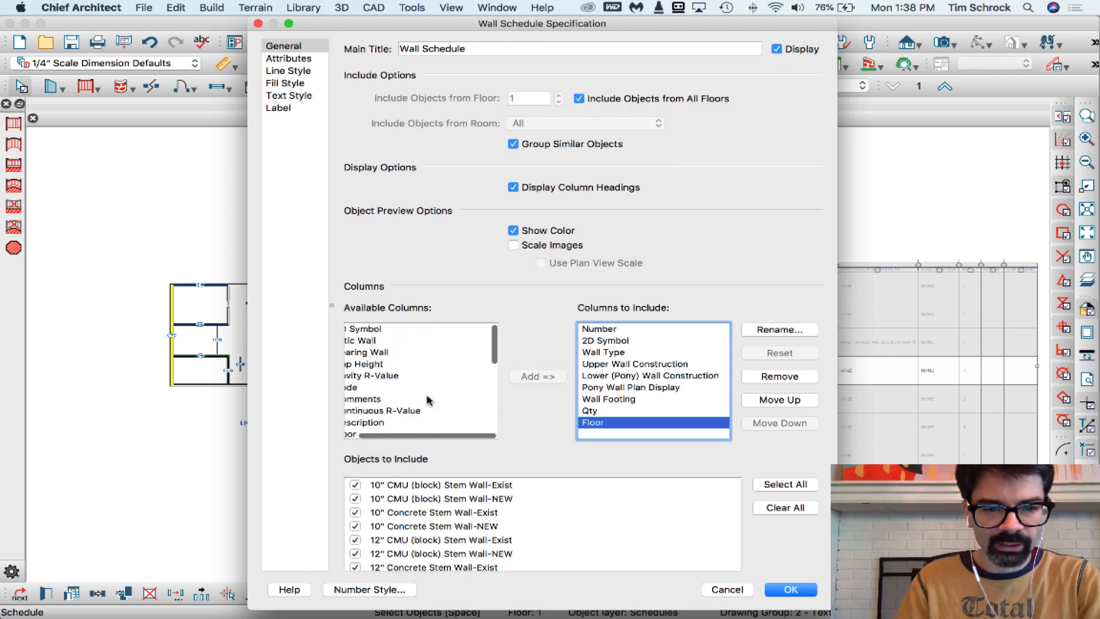
scroll(429, 399, left, 1)
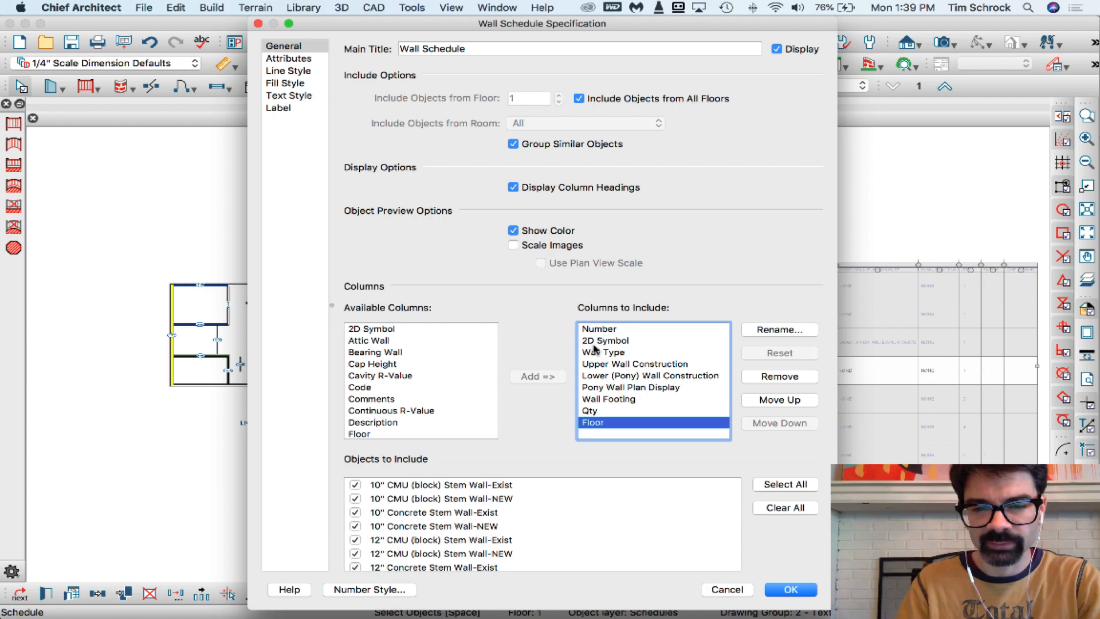
click(611, 356)
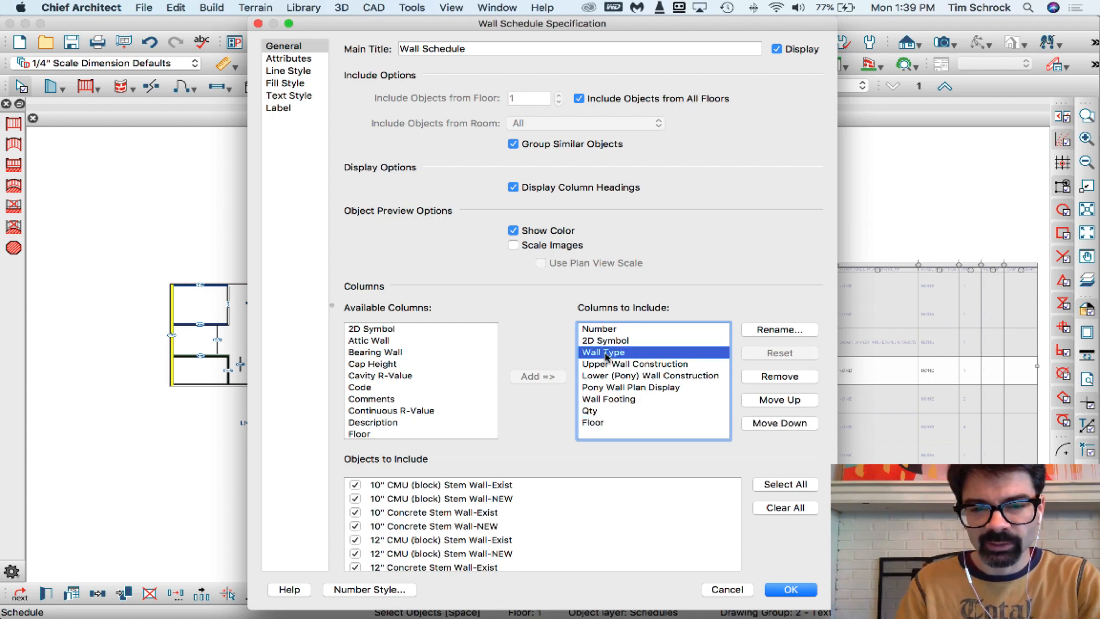
drag(652, 30, 363, 12)
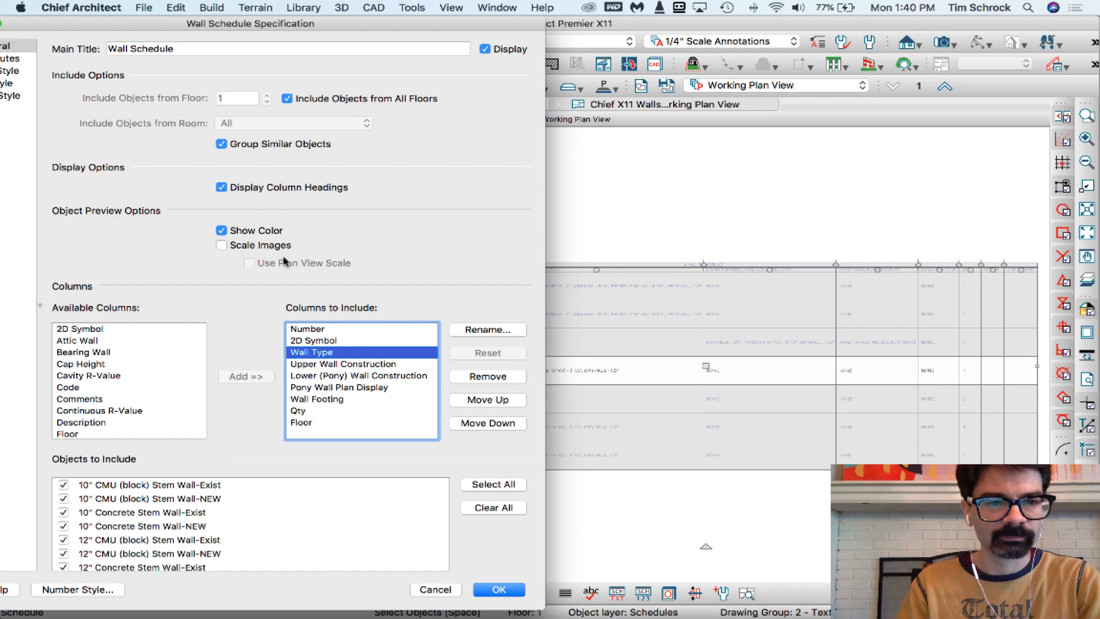
drag(208, 27, 404, 26)
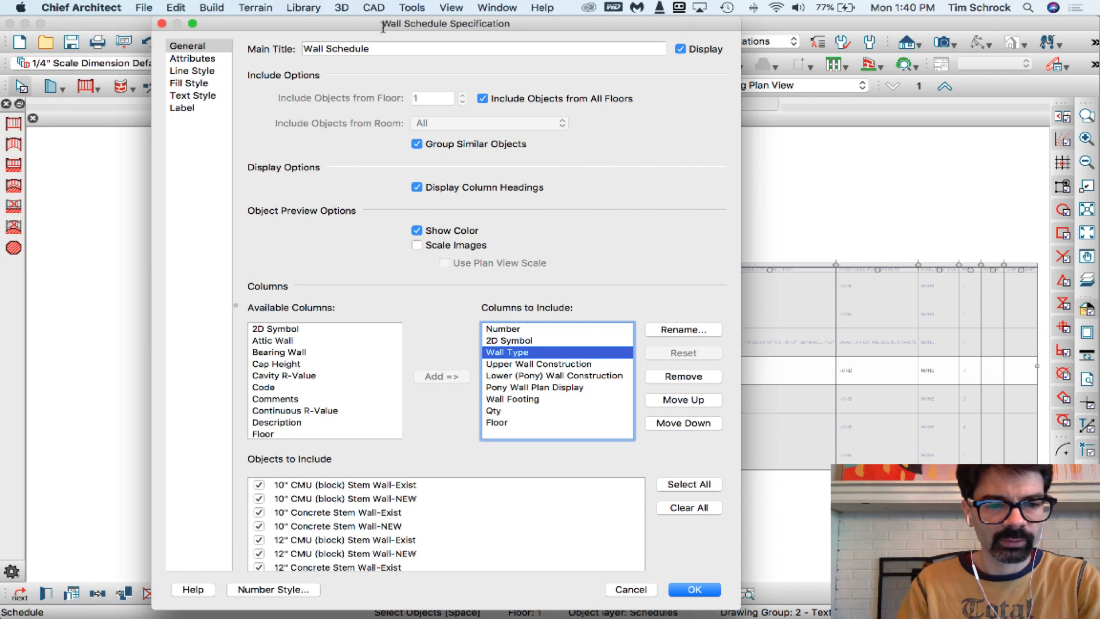
Examine the full list of available schedule columns, including Code, Floor, Label, Pony Wall Plan Display, Total Width and Wall Length
click(282, 389)
scroll(287, 395, down, 2)
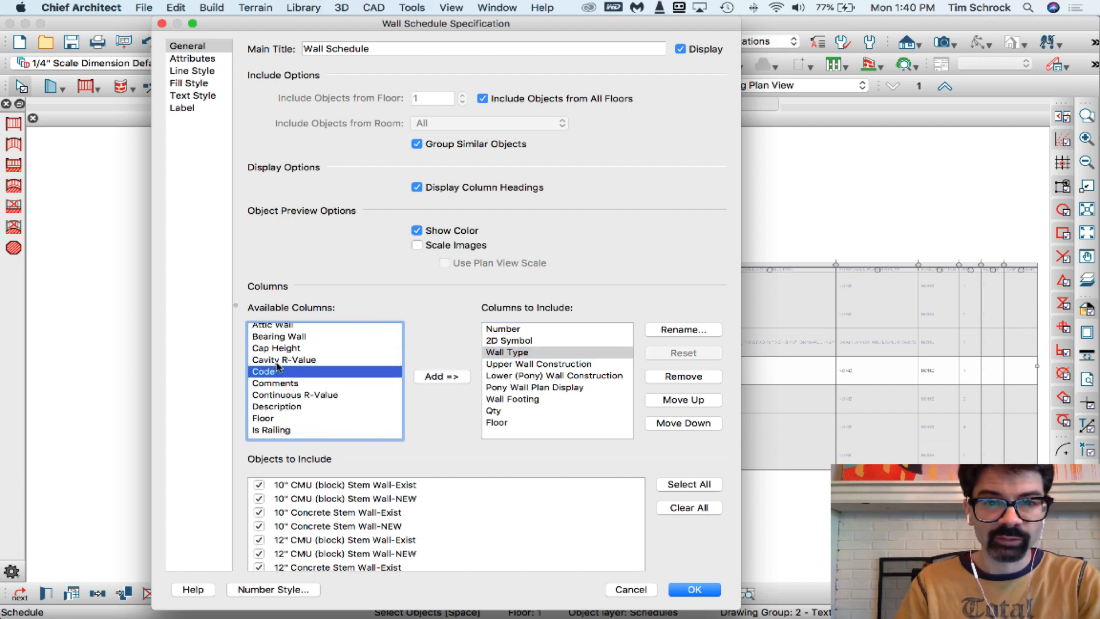
scroll(289, 417, down, 3)
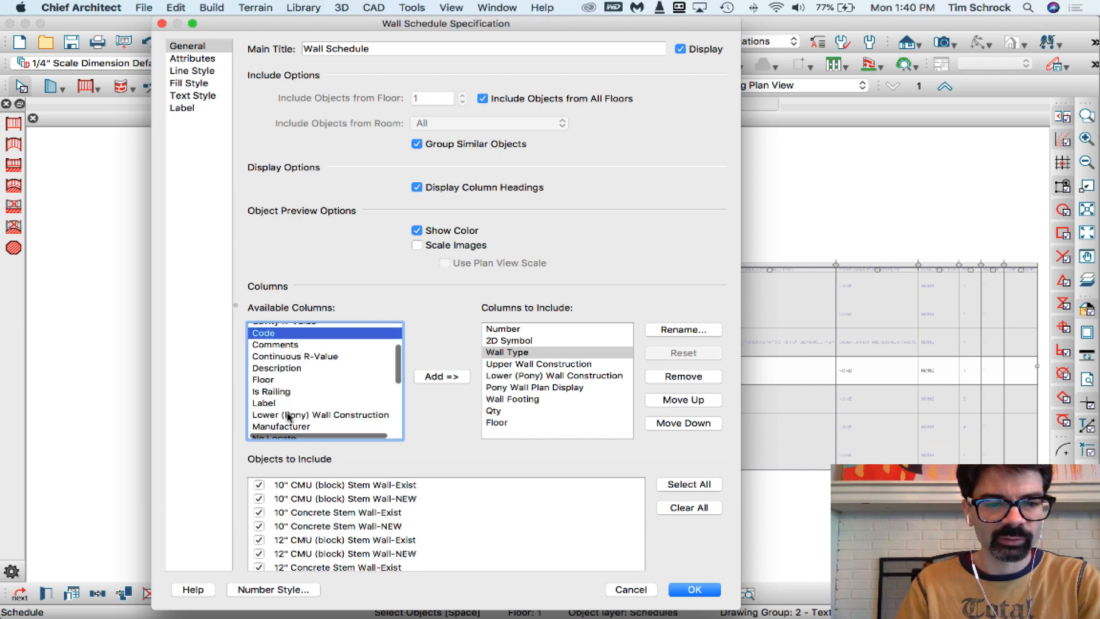
click(269, 381)
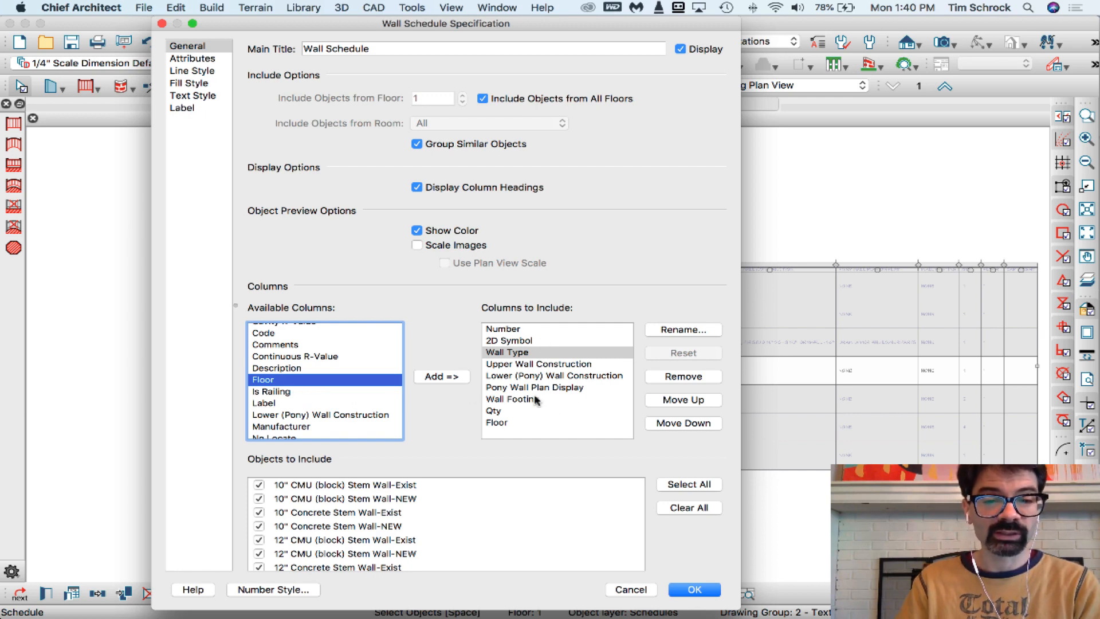
scroll(278, 400, down, 3)
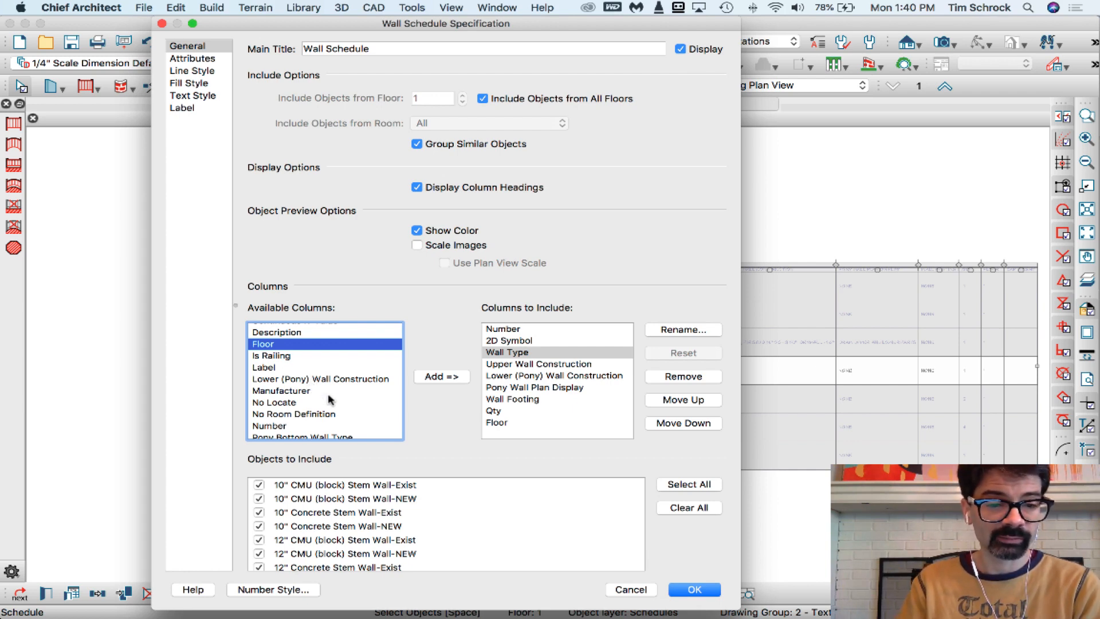
scroll(330, 400, down, 3)
scroll(330, 399, down, 4)
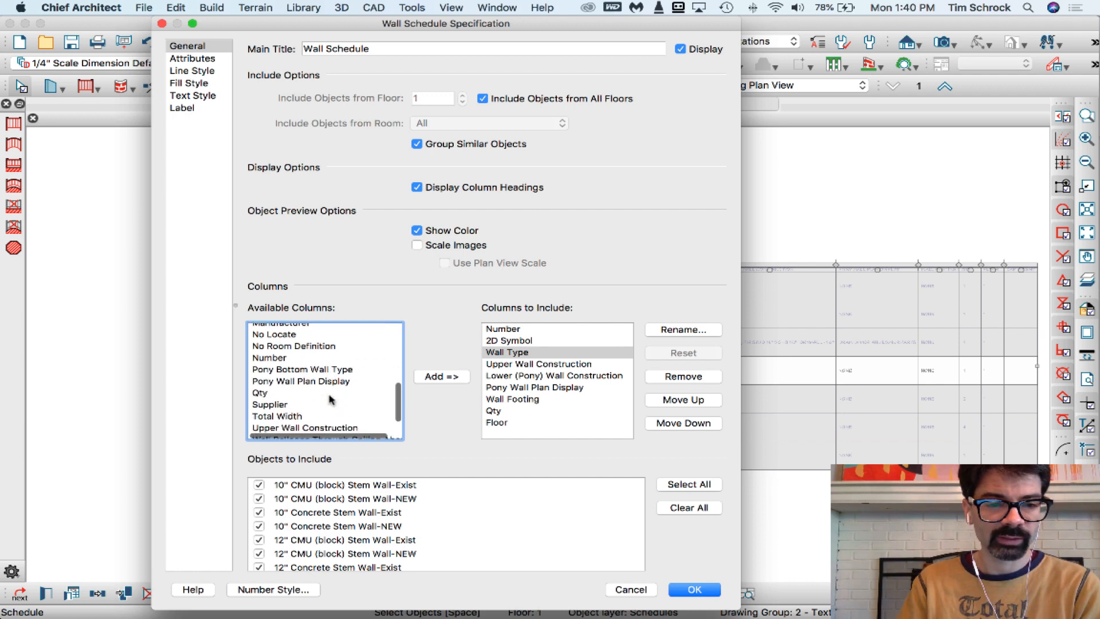
scroll(330, 399, up, 3)
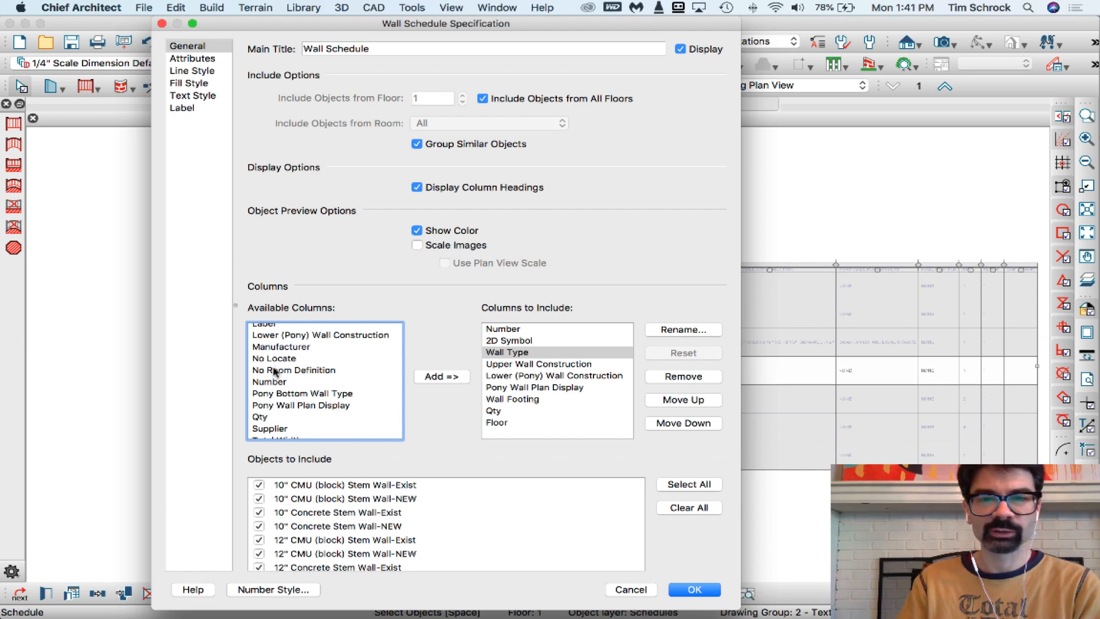
scroll(279, 376, down, 3)
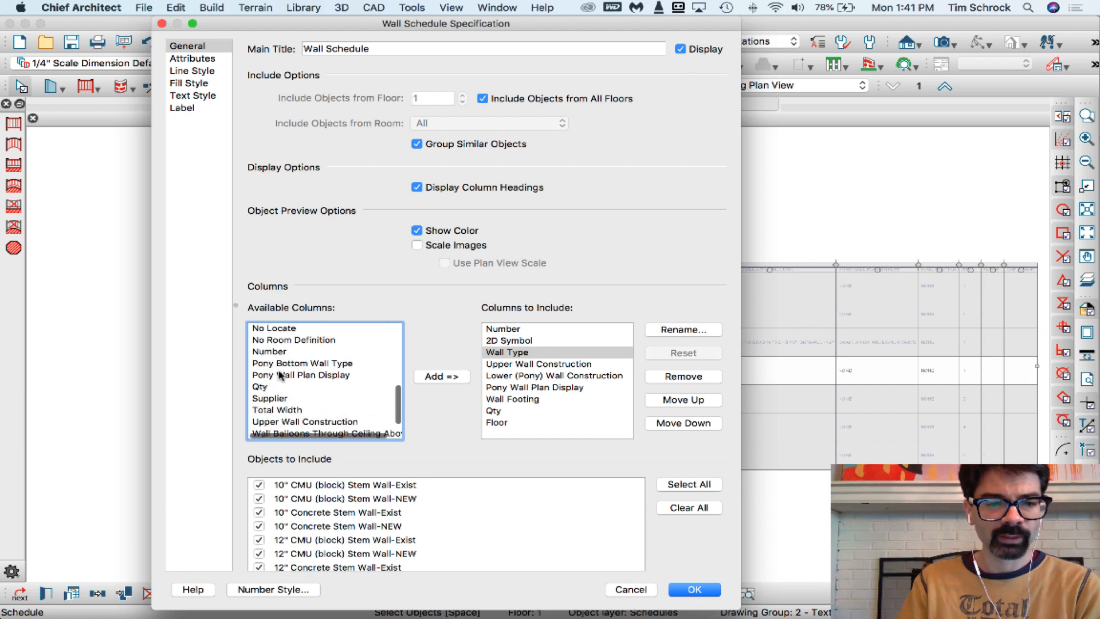
scroll(281, 376, up, 3)
scroll(284, 377, up, 10)
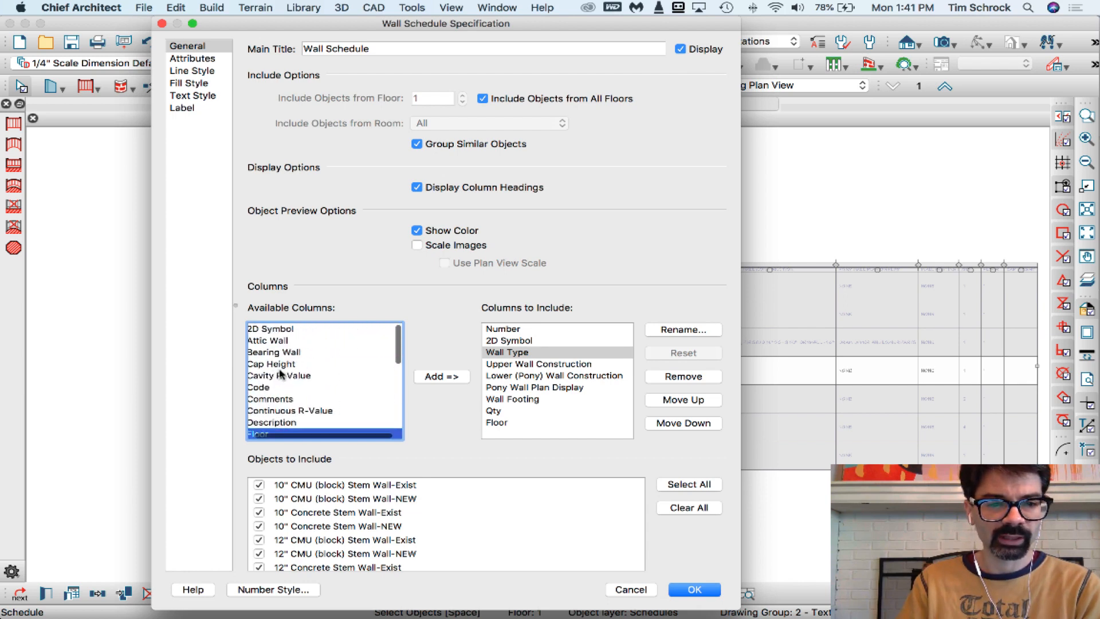
scroll(313, 360, down, 6)
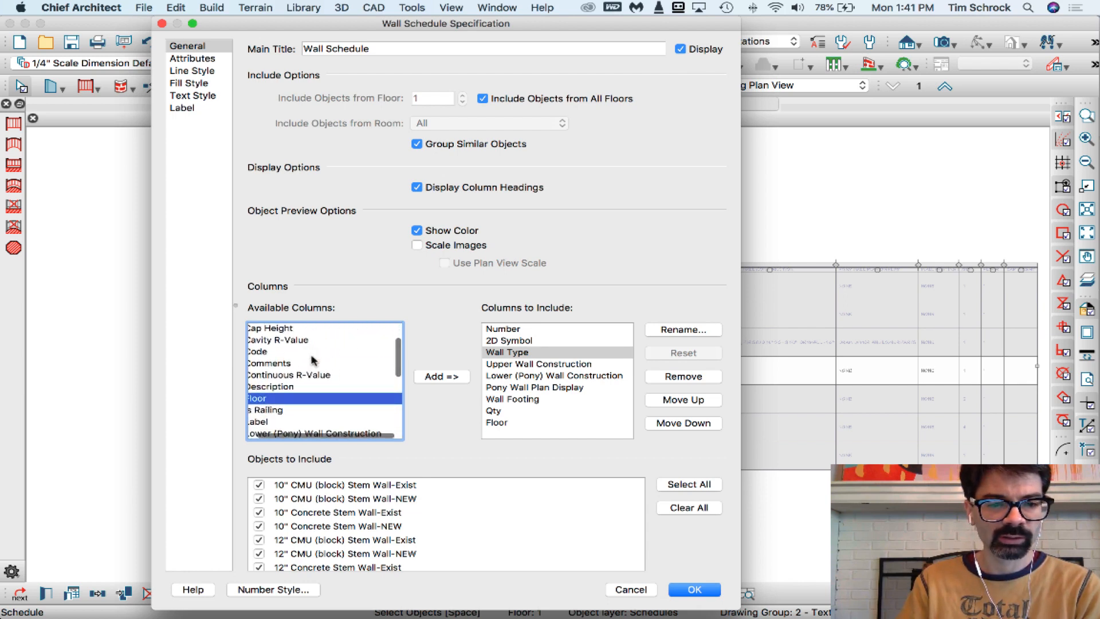
scroll(313, 360, down, 6)
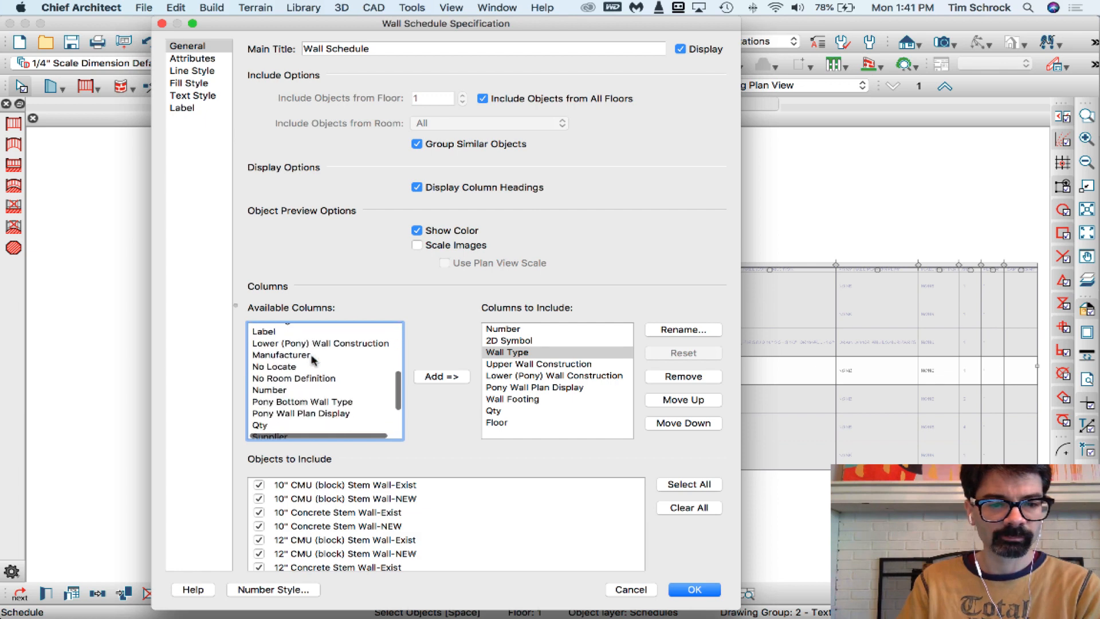
scroll(313, 360, down, 5)
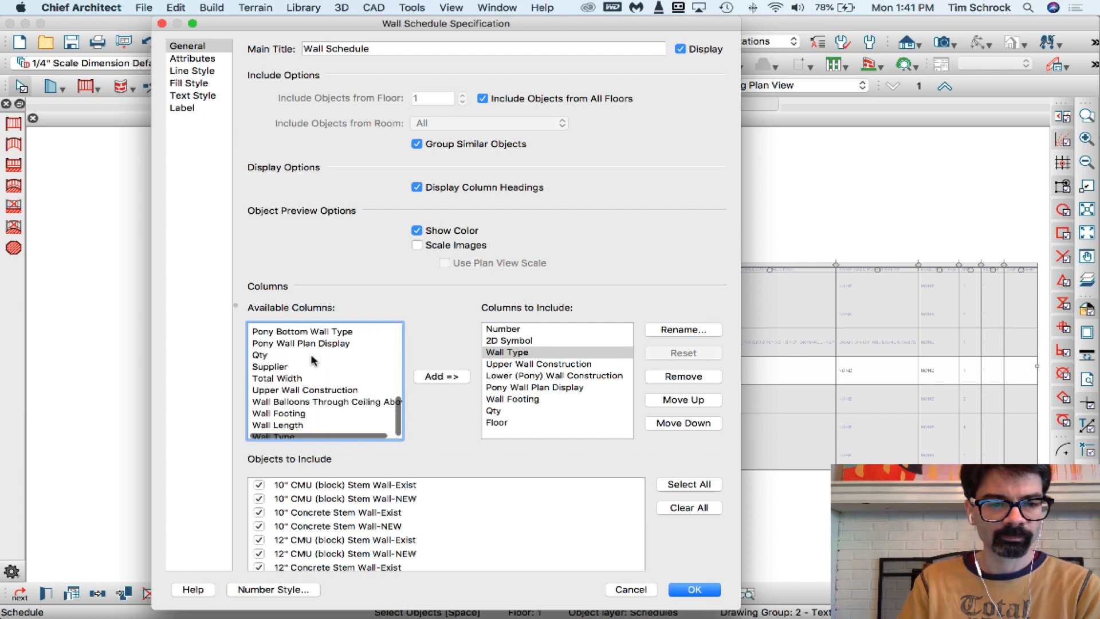
scroll(311, 379, up, 6)
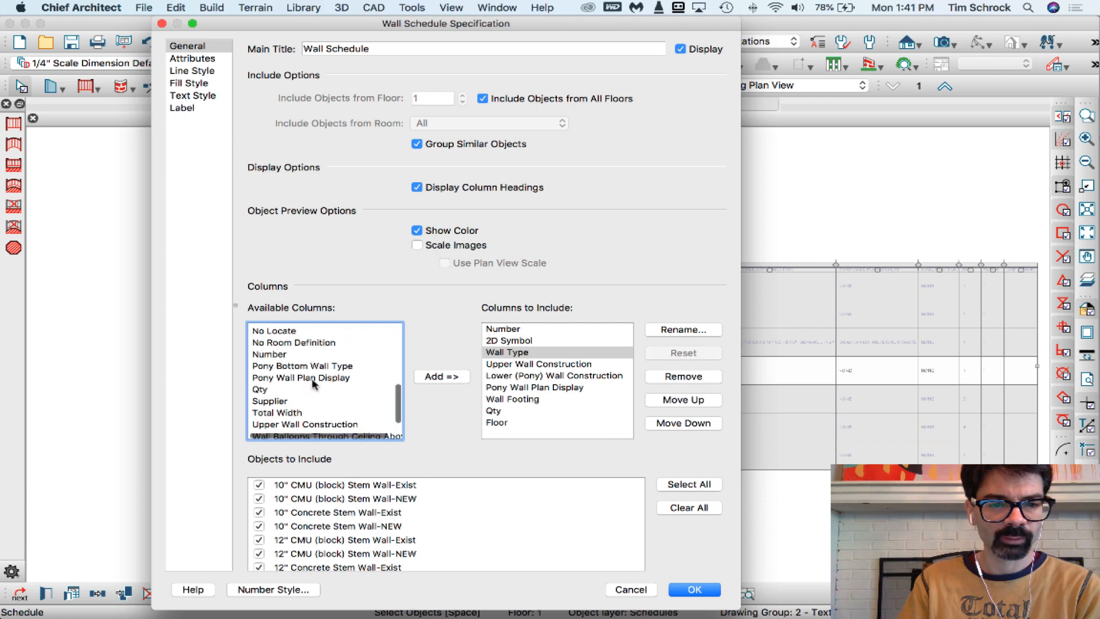
scroll(311, 378, up, 2)
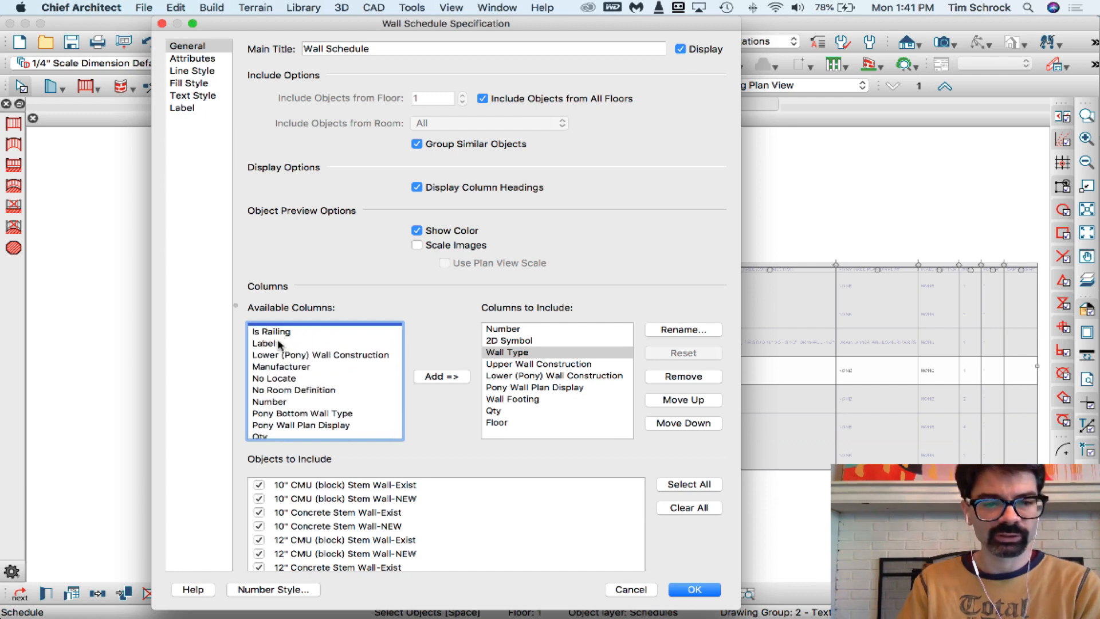
scroll(308, 393, down, 7)
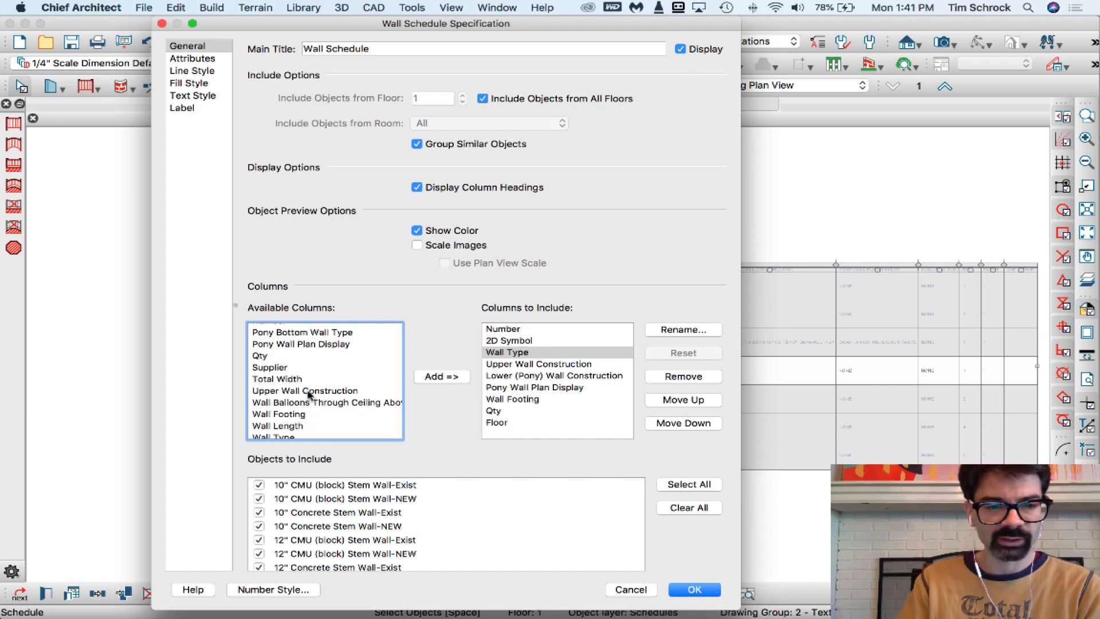
Add the Wall Length column to the wall schedule directly after Wall Type and accept the specification
scroll(308, 393, down, 1)
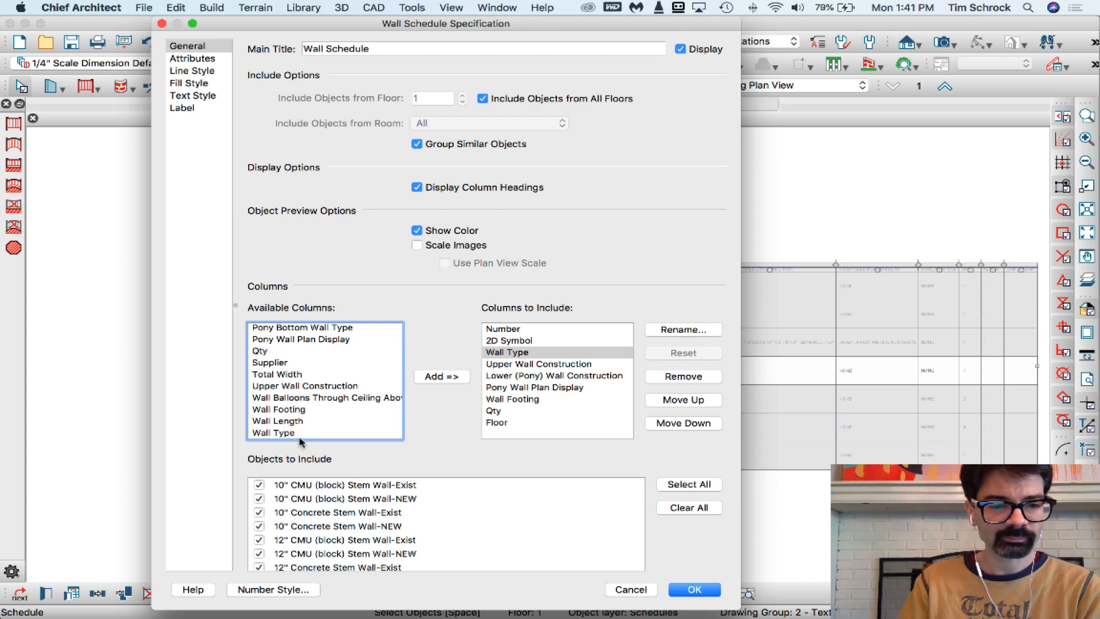
click(275, 423)
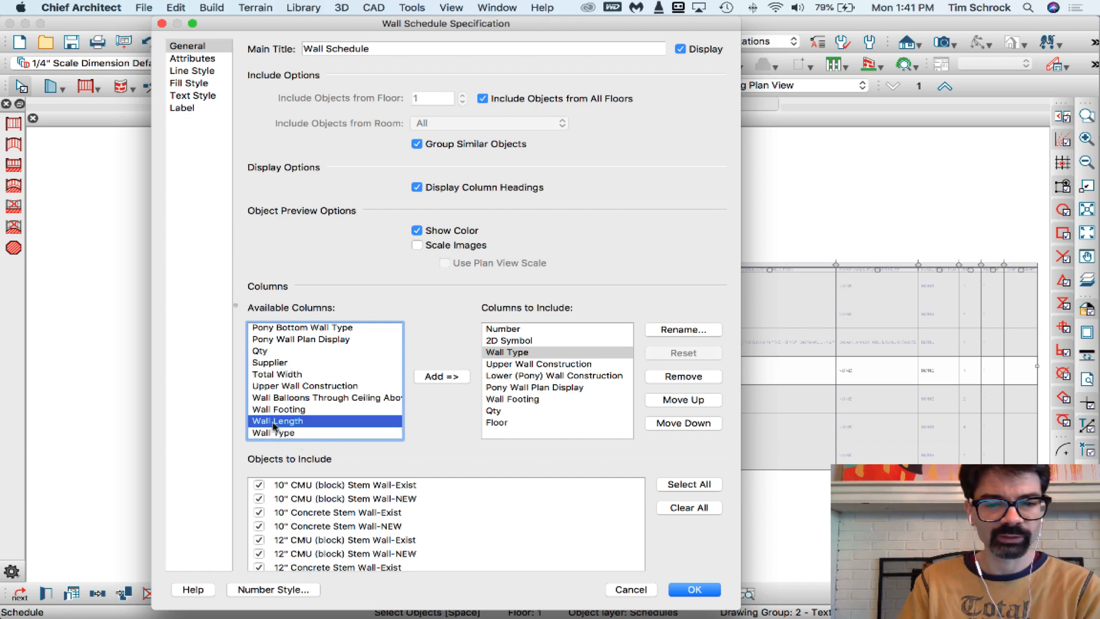
click(441, 378)
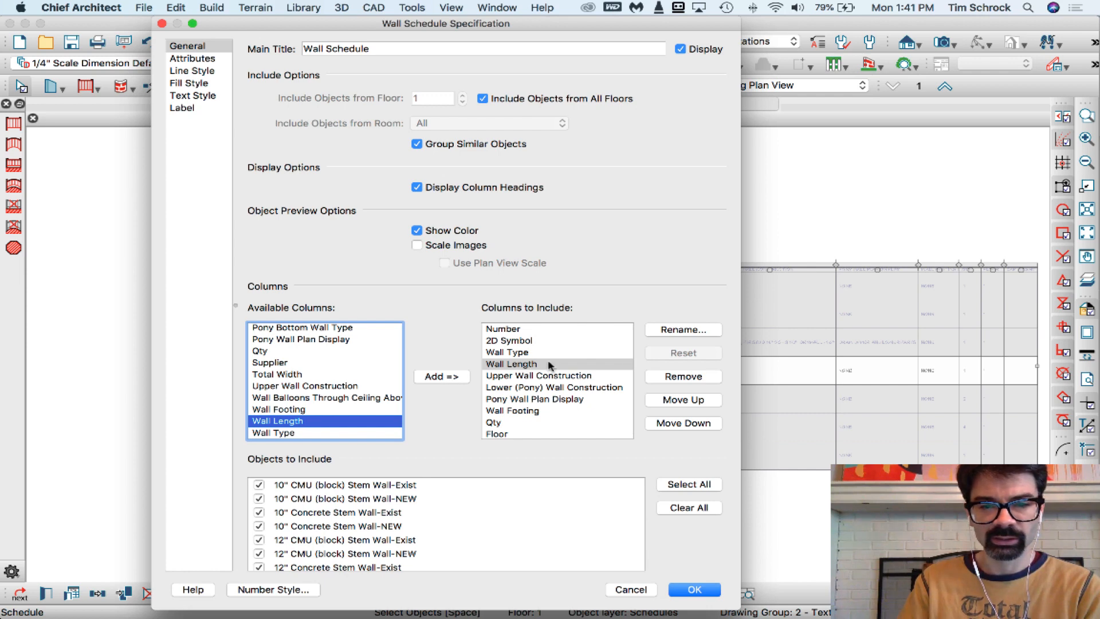
click(694, 589)
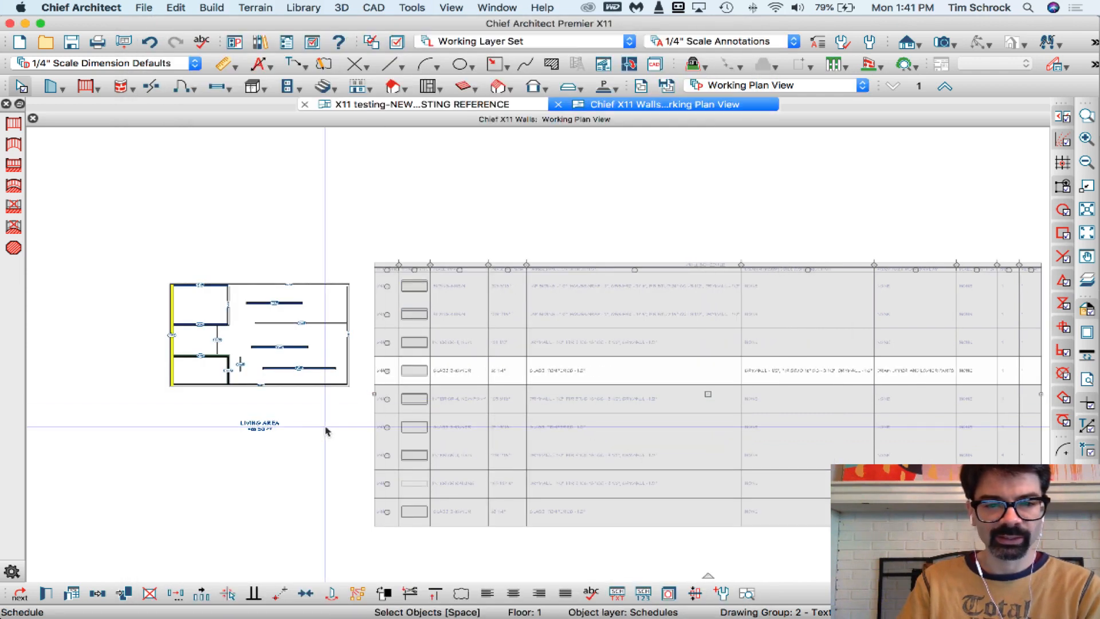
Examine the Wall Length column and check it against the lowest freestanding interior wall in the plan
scroll(325, 431, up, 2)
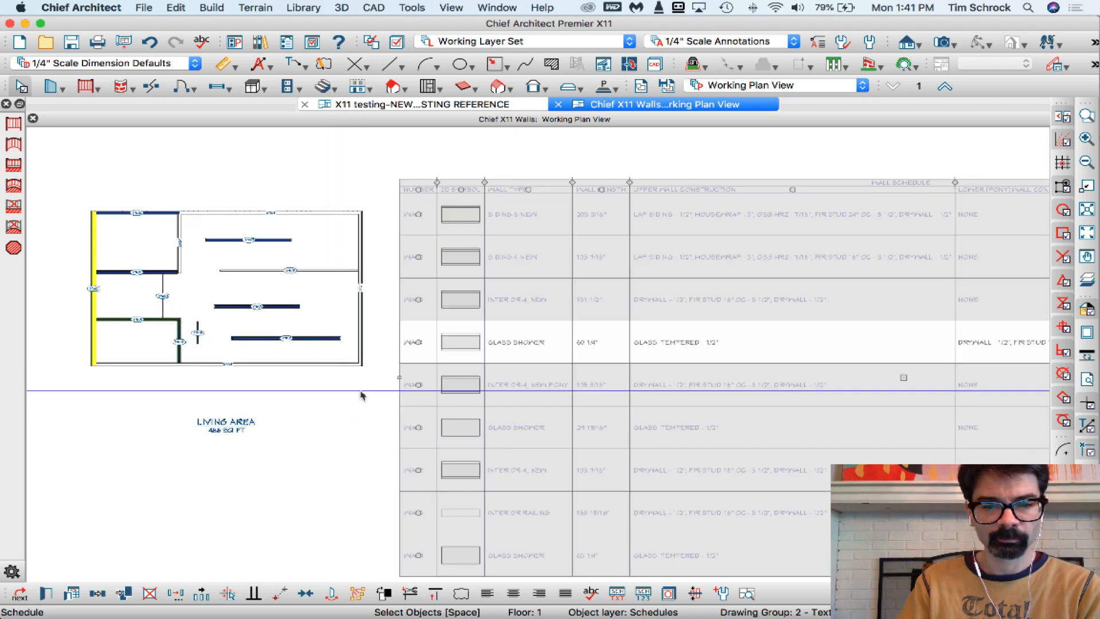
scroll(318, 421, down, 3)
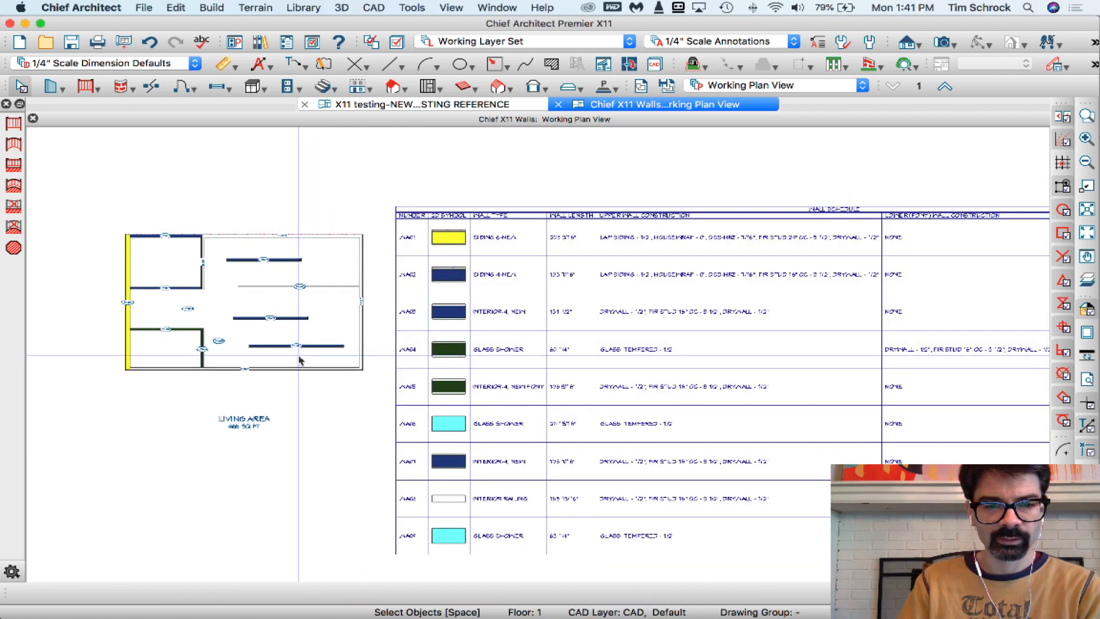
scroll(295, 356, up, 3)
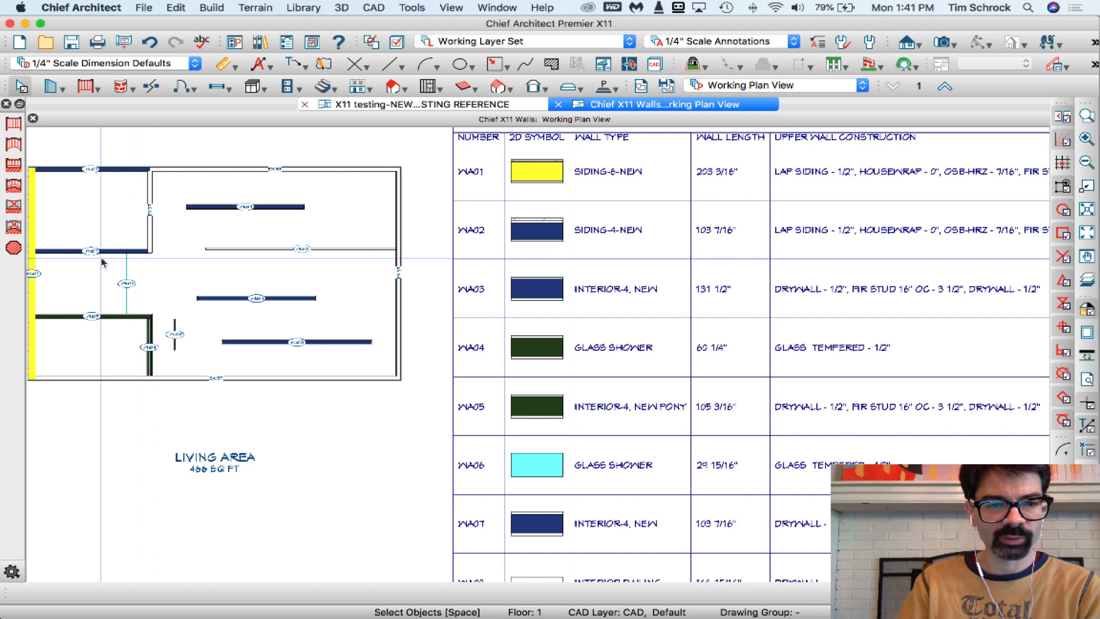
click(289, 343)
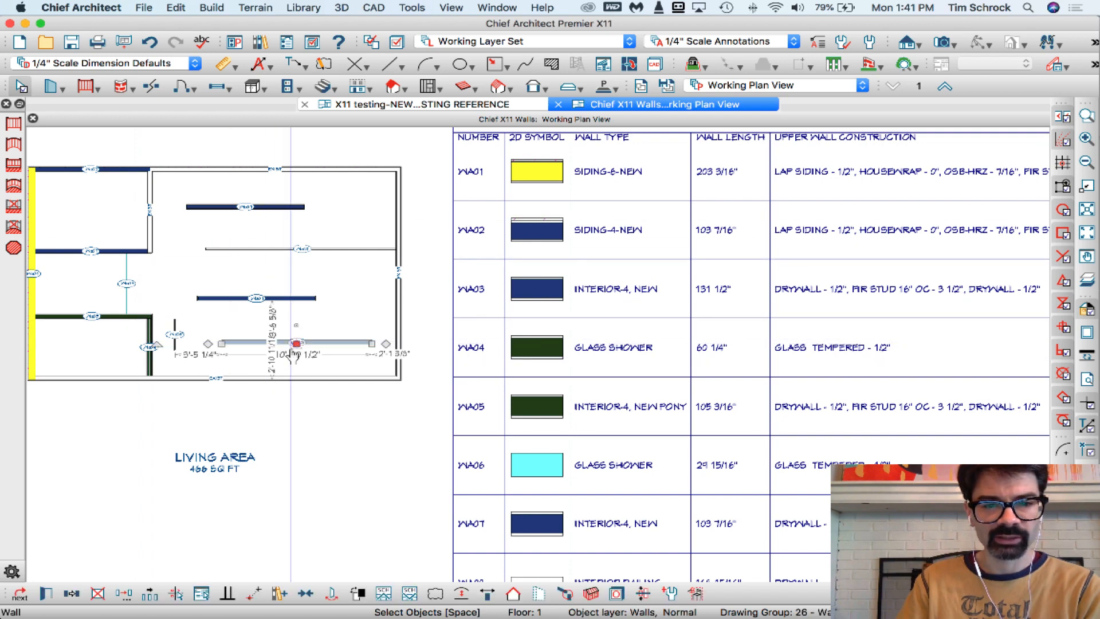
scroll(520, 367, down, 1)
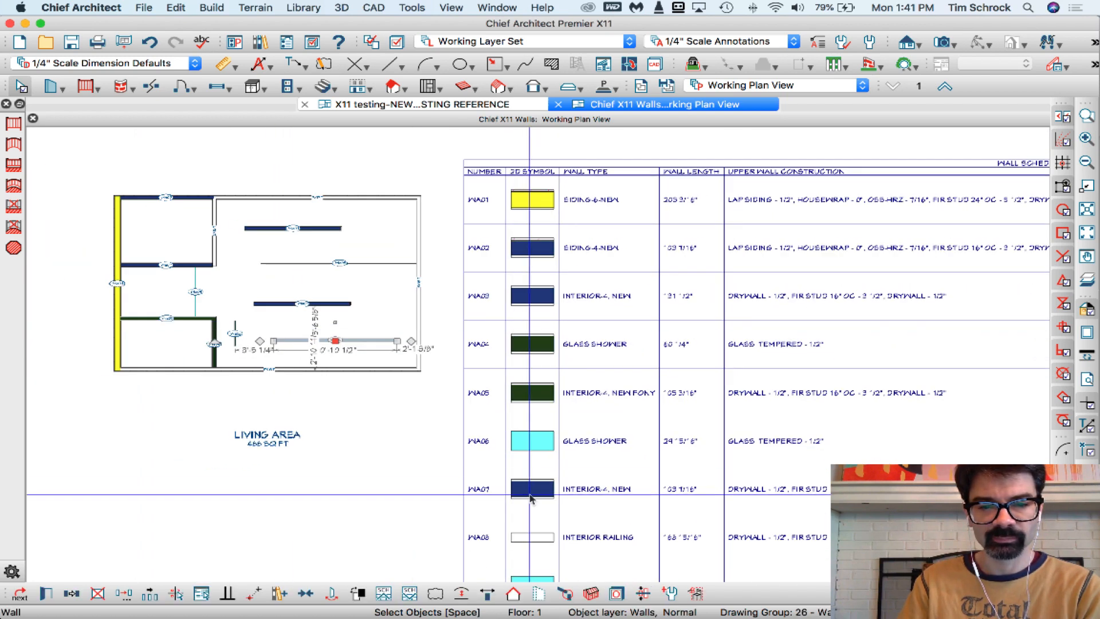
Move schedule row WA07, the second INTERIOR-4, NEW entry, up to directly beneath row WA03
click(493, 496)
drag(493, 494, 483, 330)
click(443, 306)
scroll(480, 303, up, 2)
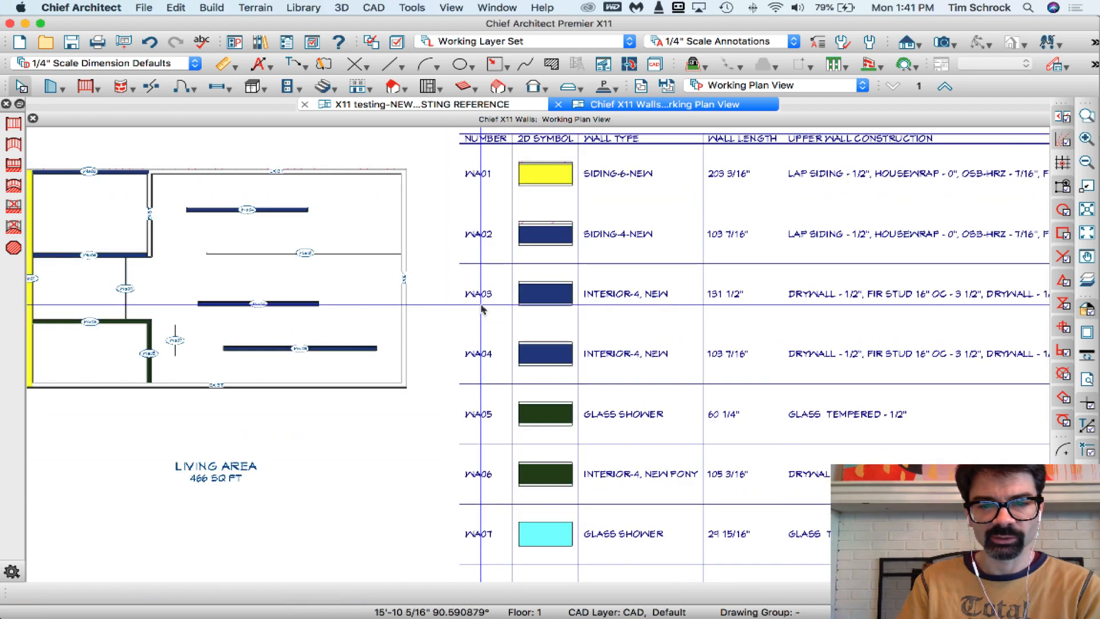
Compare the INTERIOR-4, NEW rows WA03 and WA04 with their walls in the plan, checking the lowest interior wall's length
scroll(570, 297, down, 3)
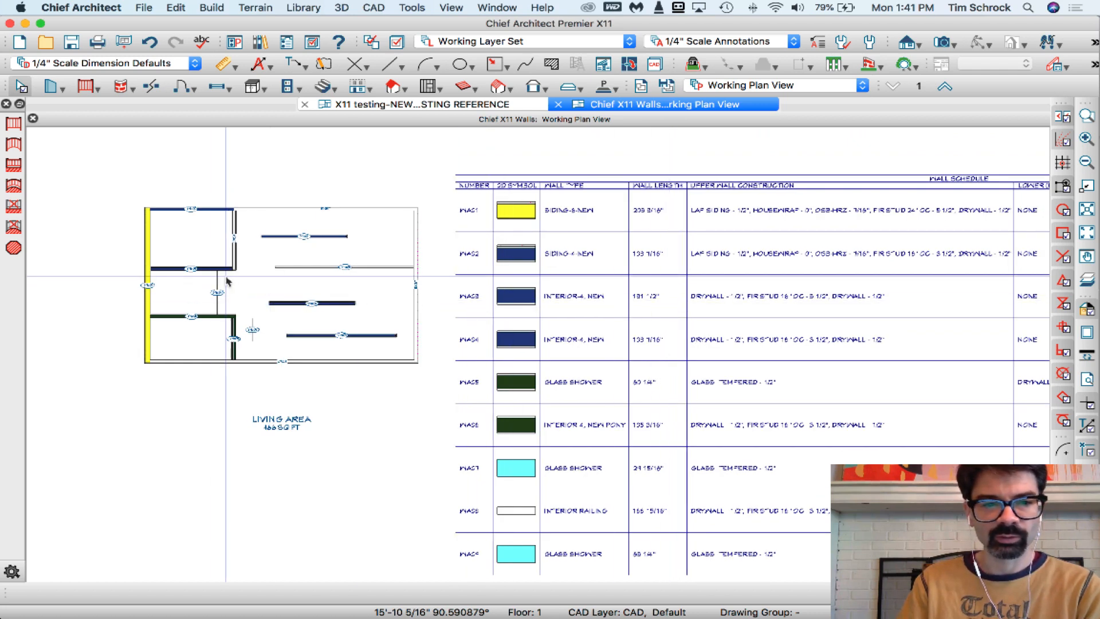
scroll(212, 277, up, 2)
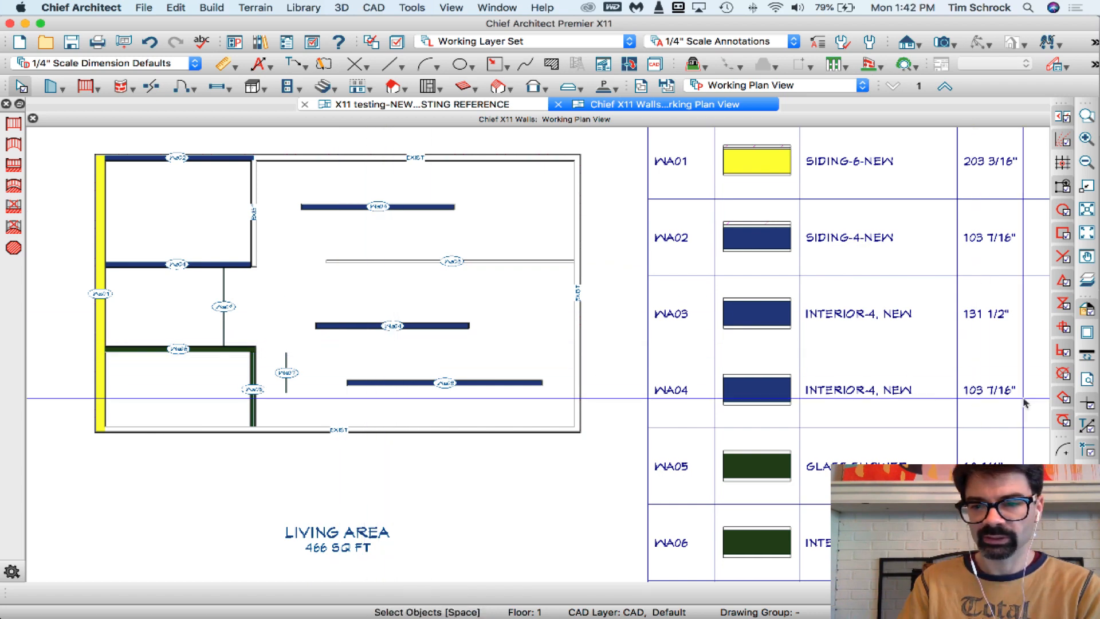
click(470, 384)
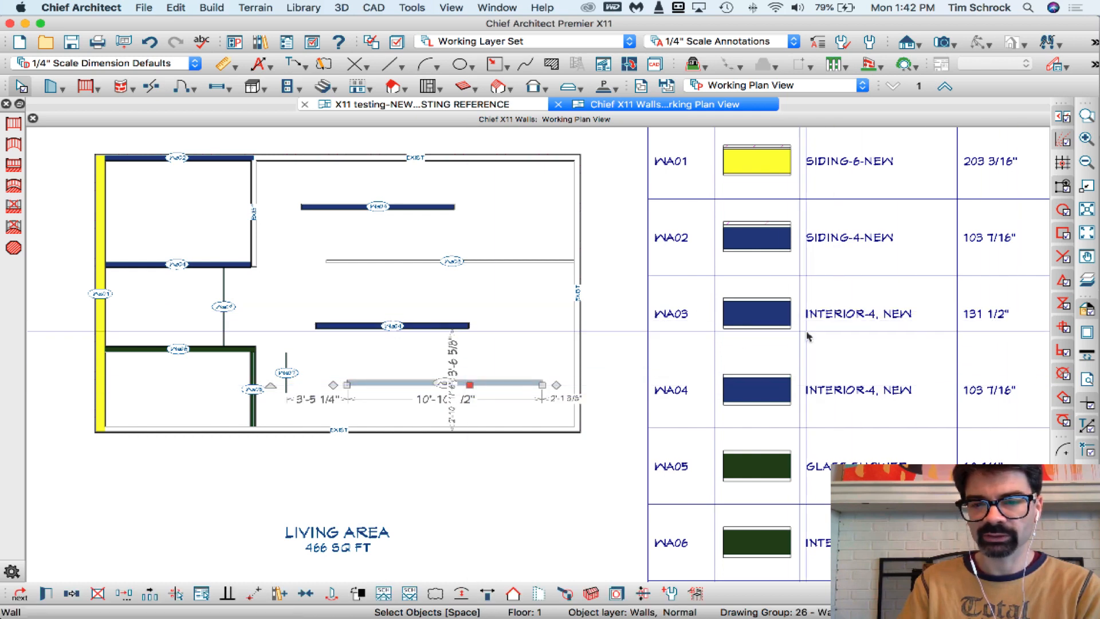
key(Escape)
scroll(381, 343, down, 2)
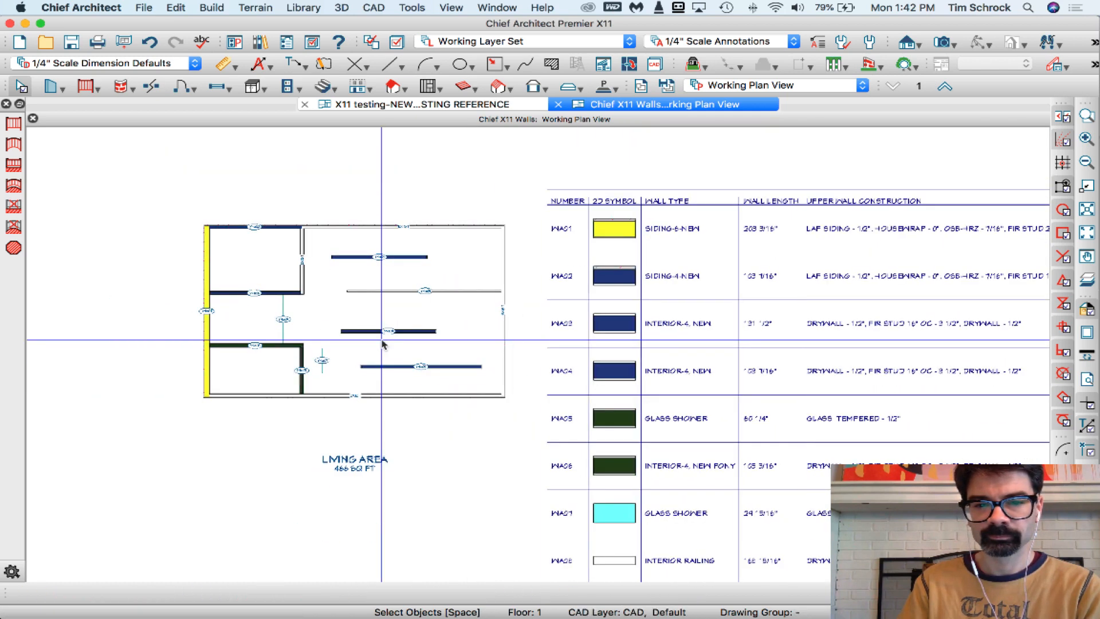
scroll(381, 344, down, 1)
scroll(471, 352, up, 3)
scroll(469, 358, up, 2)
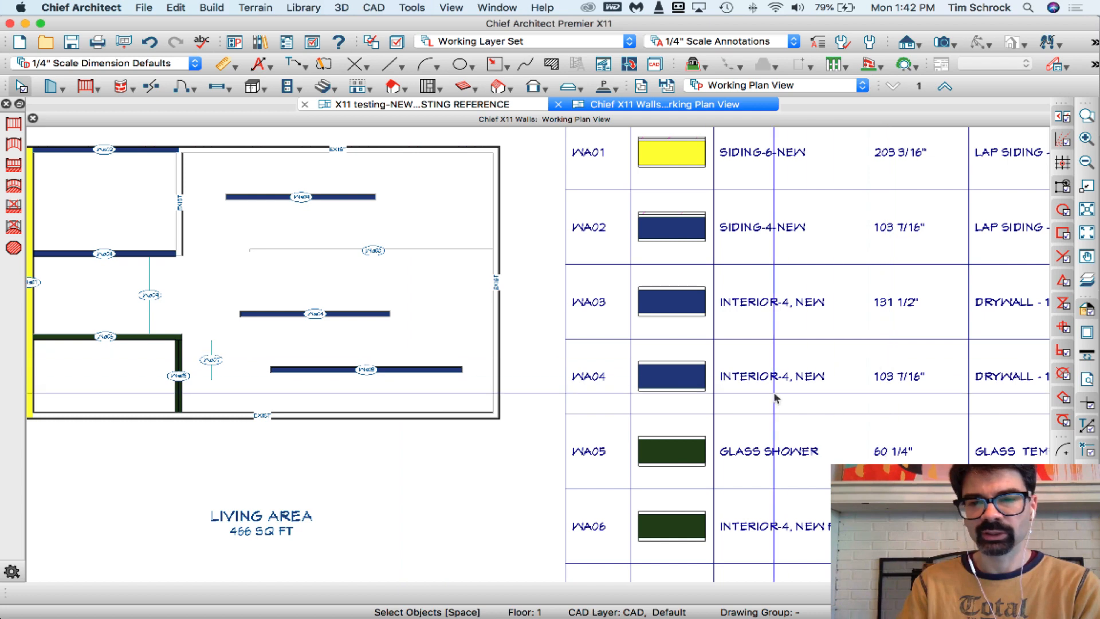
scroll(859, 373, down, 1)
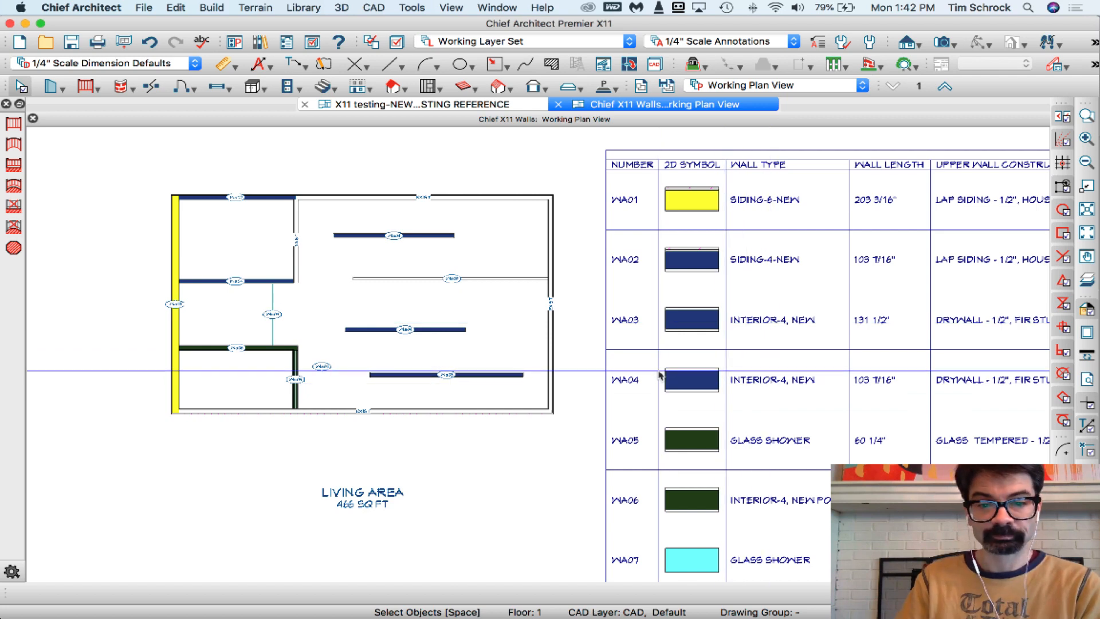
Remove the Wall Length column from the wall schedule and accept the specification
click(659, 375)
double_click(659, 376)
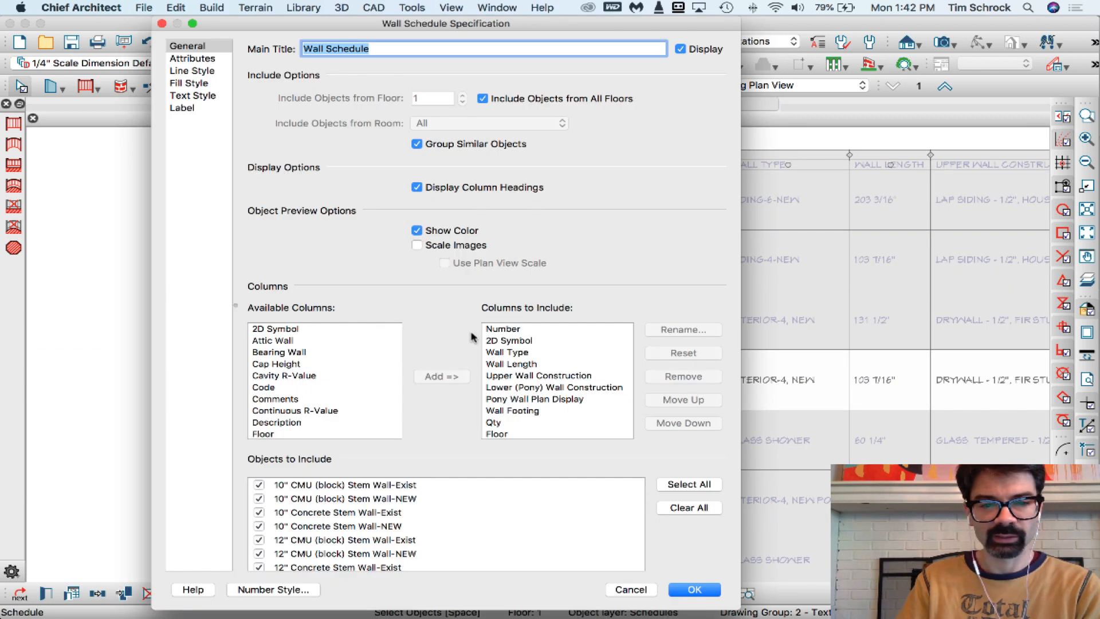
click(530, 368)
click(685, 378)
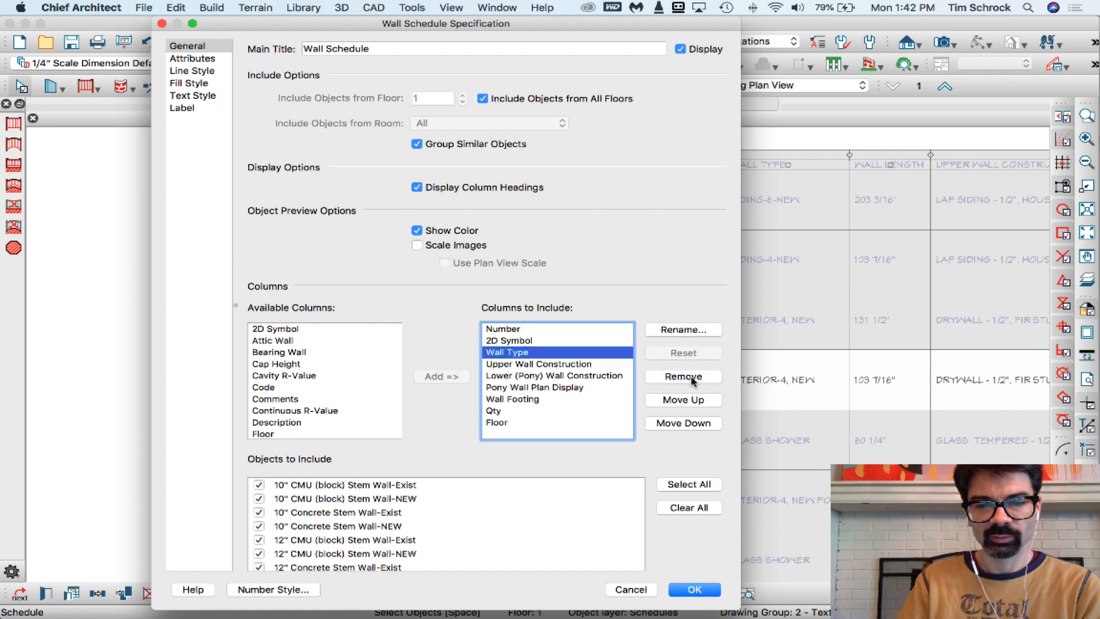
click(695, 590)
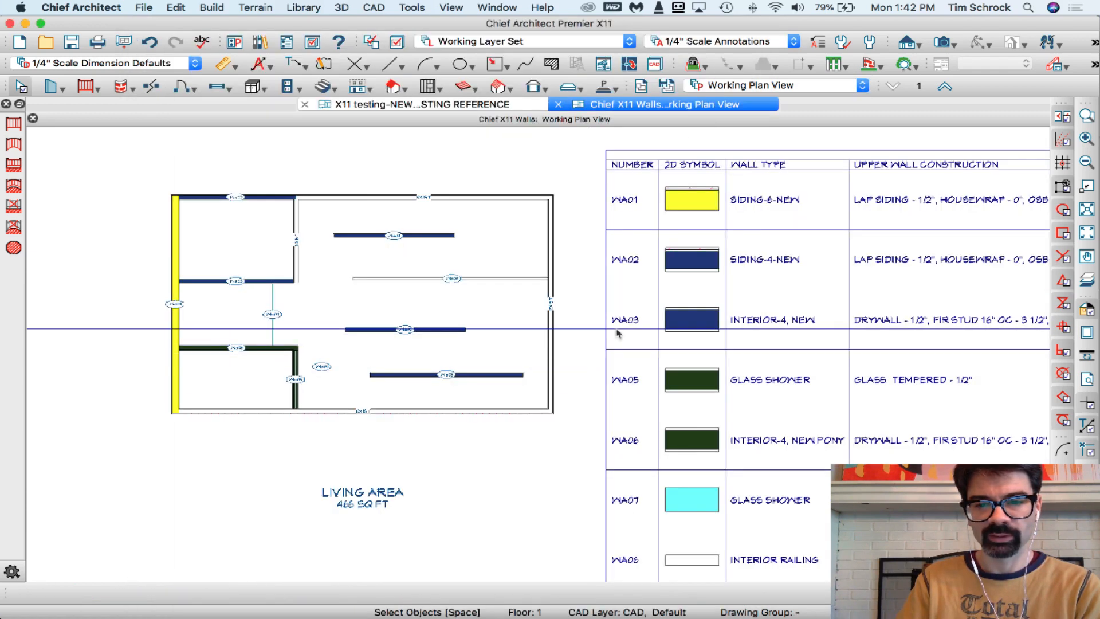
Review the grouped schedule rows and look through the available columns, including Total Width, closing the schedule specification without changes
scroll(511, 356, up, 3)
scroll(503, 363, down, 3)
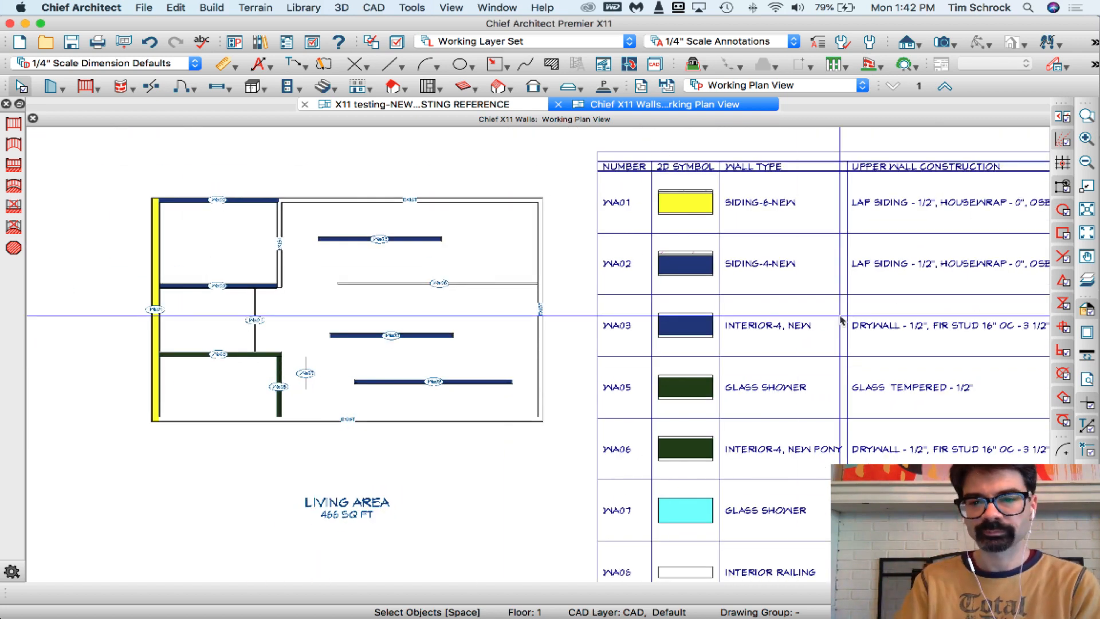
scroll(307, 355, down, 3)
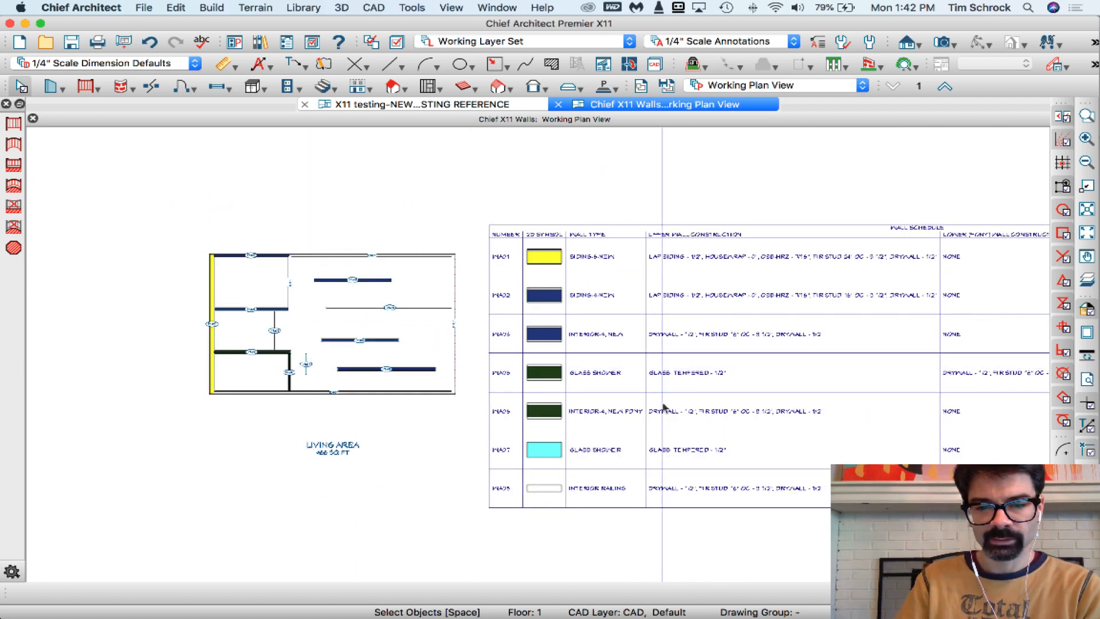
scroll(347, 359, down, 1)
scroll(347, 359, down, 1)
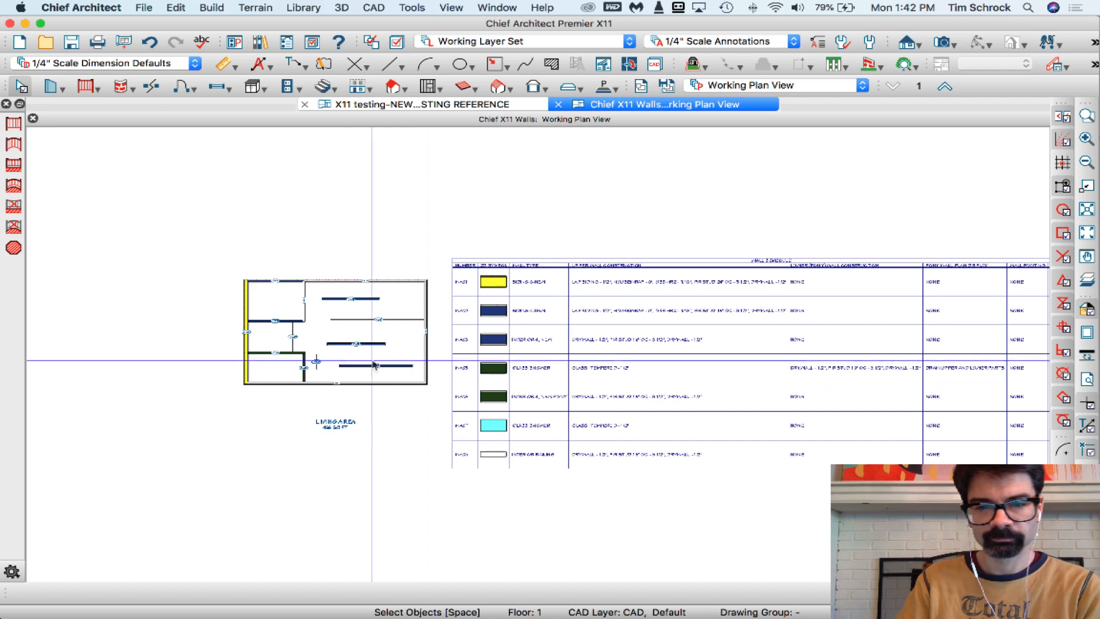
scroll(374, 365, down, 1)
double_click(503, 351)
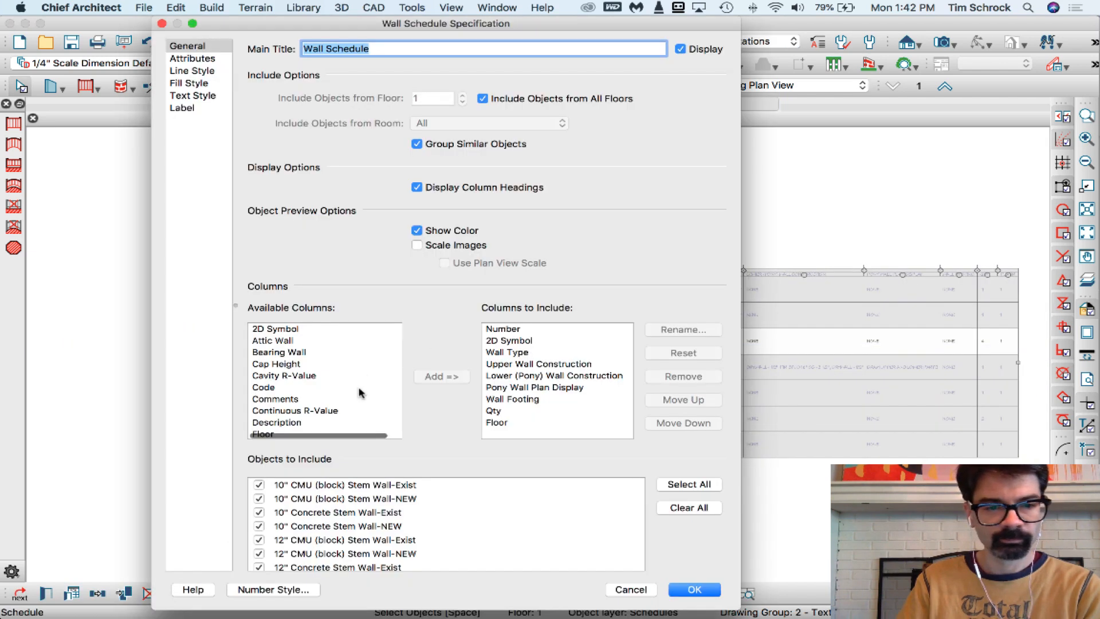
scroll(359, 392, down, 10)
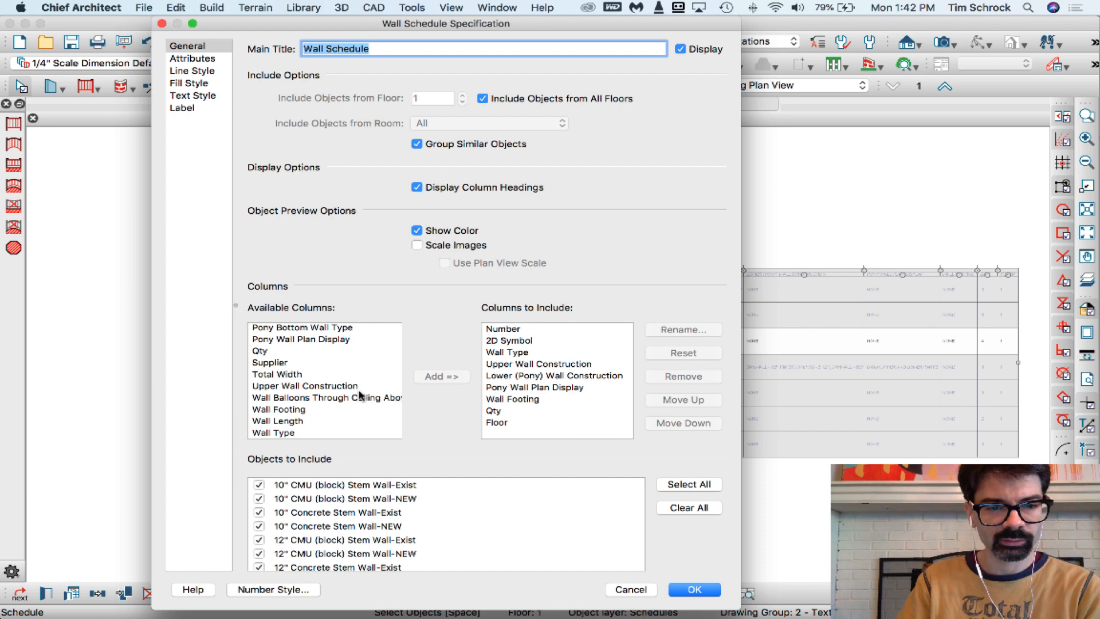
click(313, 375)
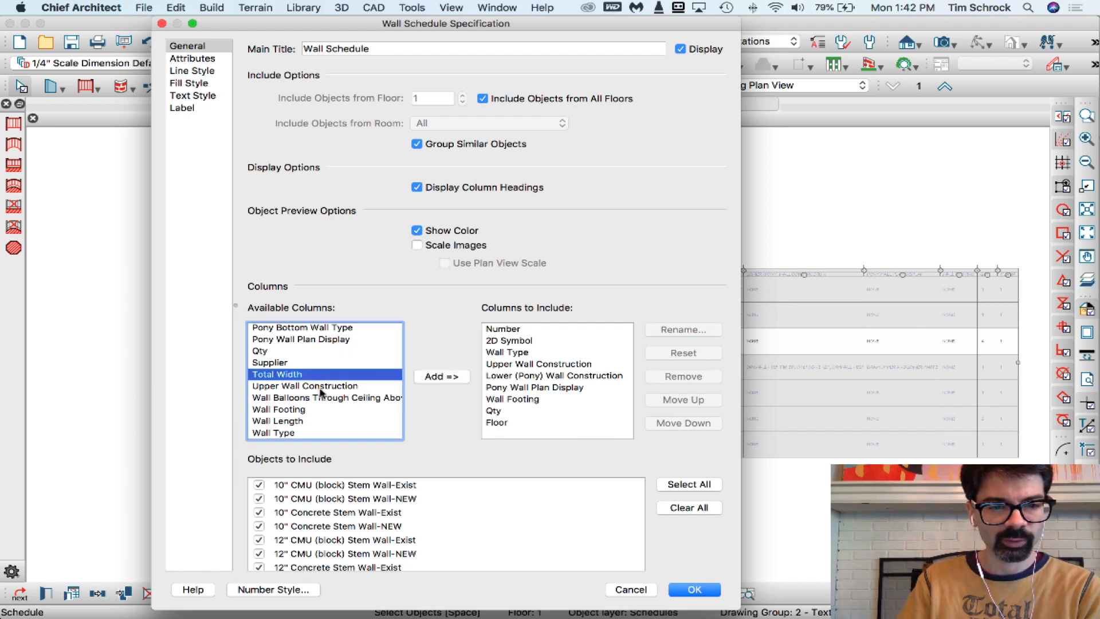
scroll(326, 404, right, 2)
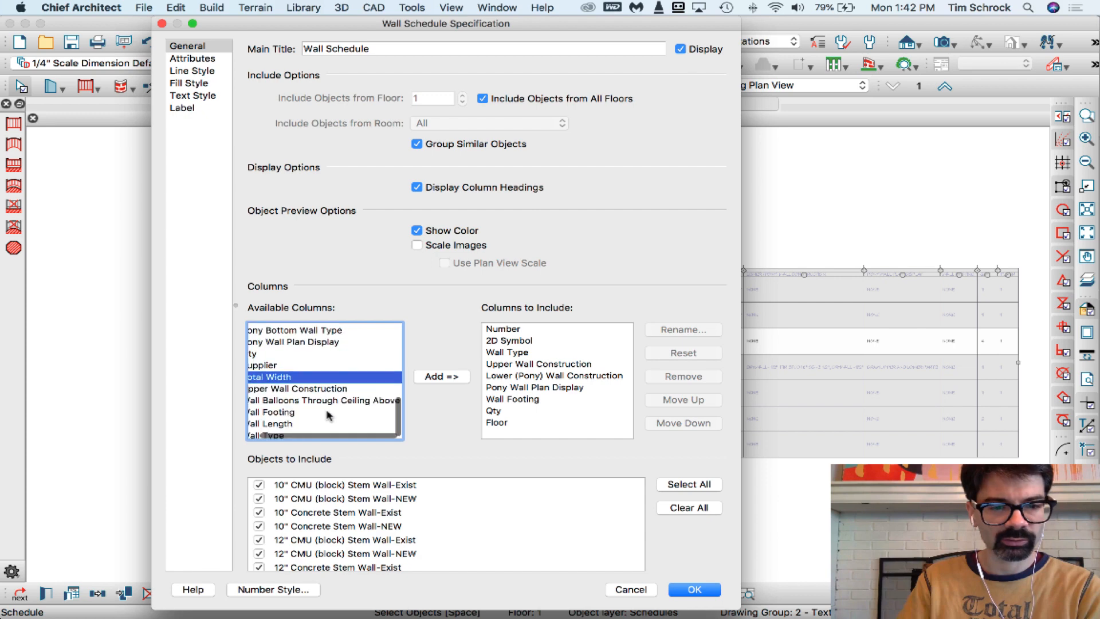
click(630, 589)
Open the Siding-6-NEW wall type definition through the wall specification of schedule row WA01
scroll(691, 406, up, 5)
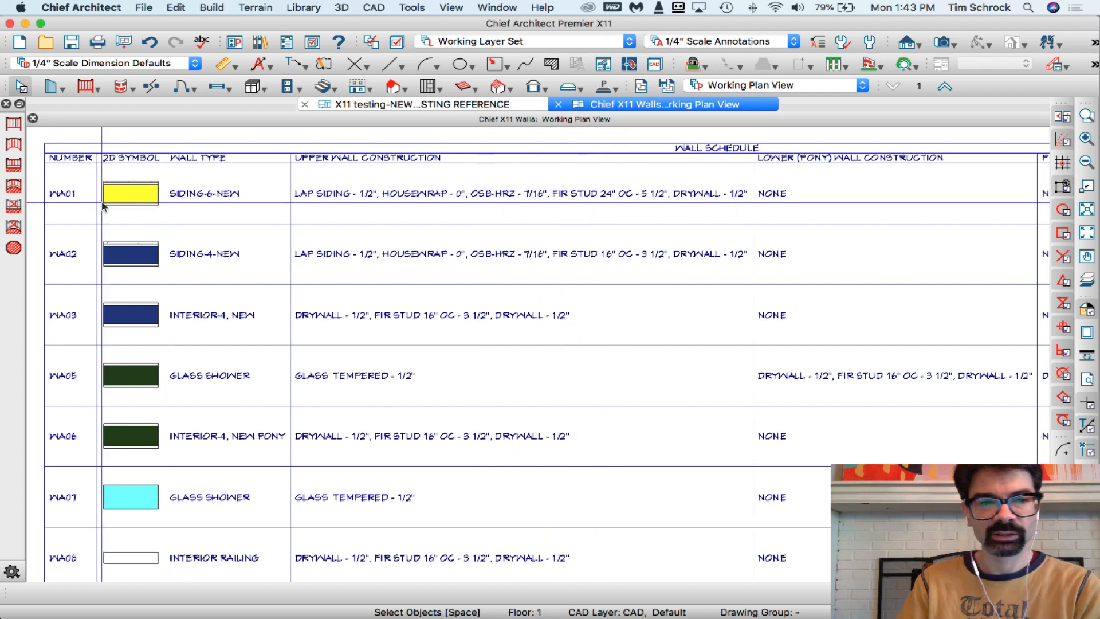
double_click(406, 198)
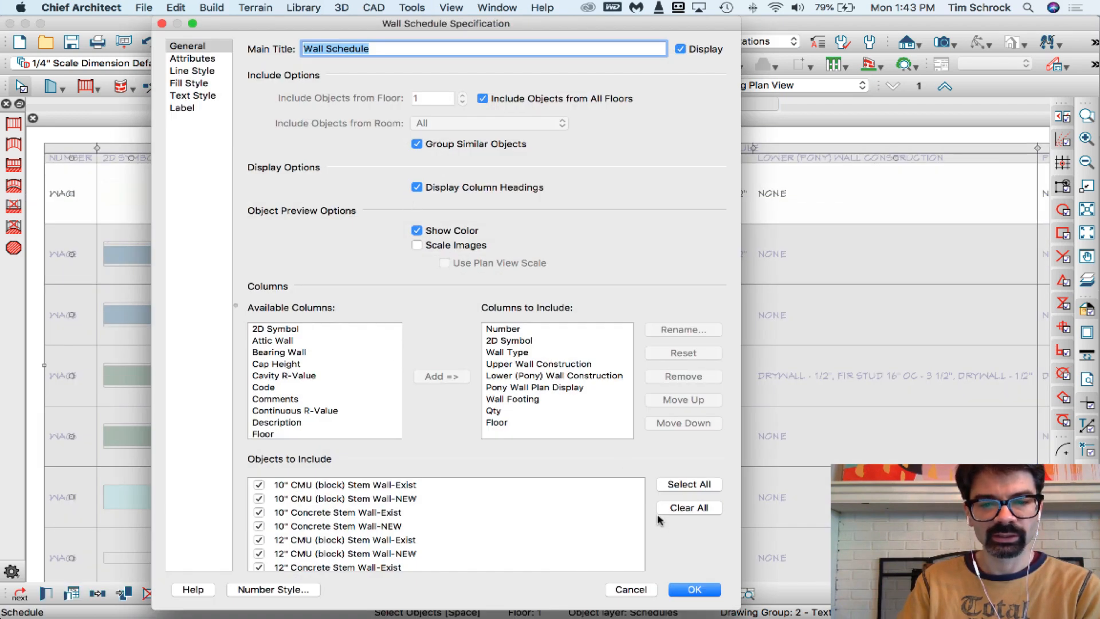
click(631, 589)
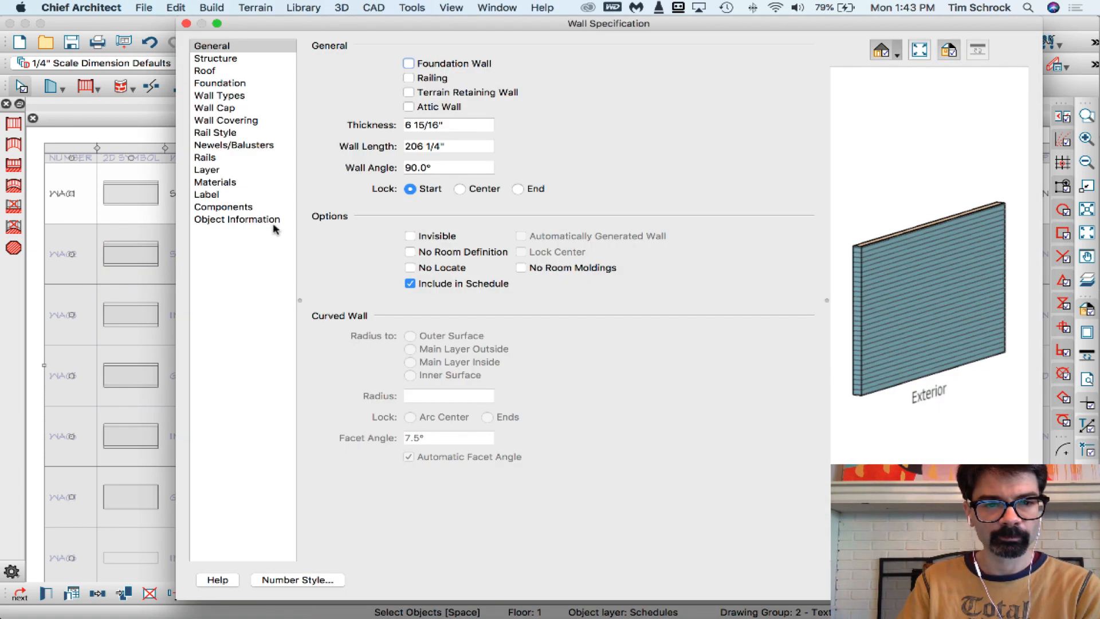
click(245, 96)
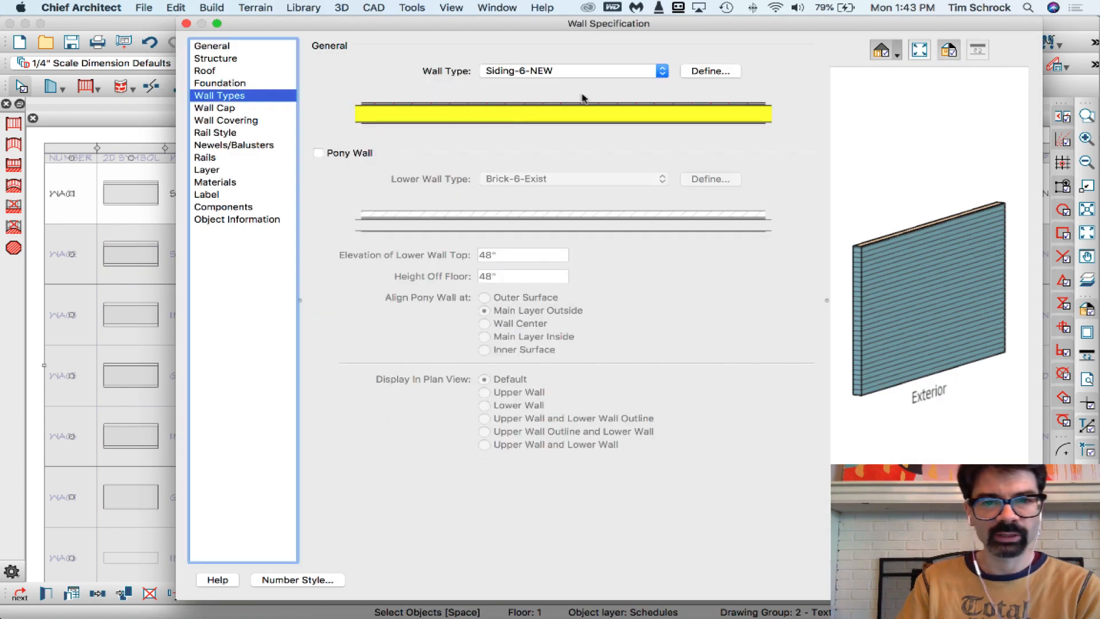
click(710, 71)
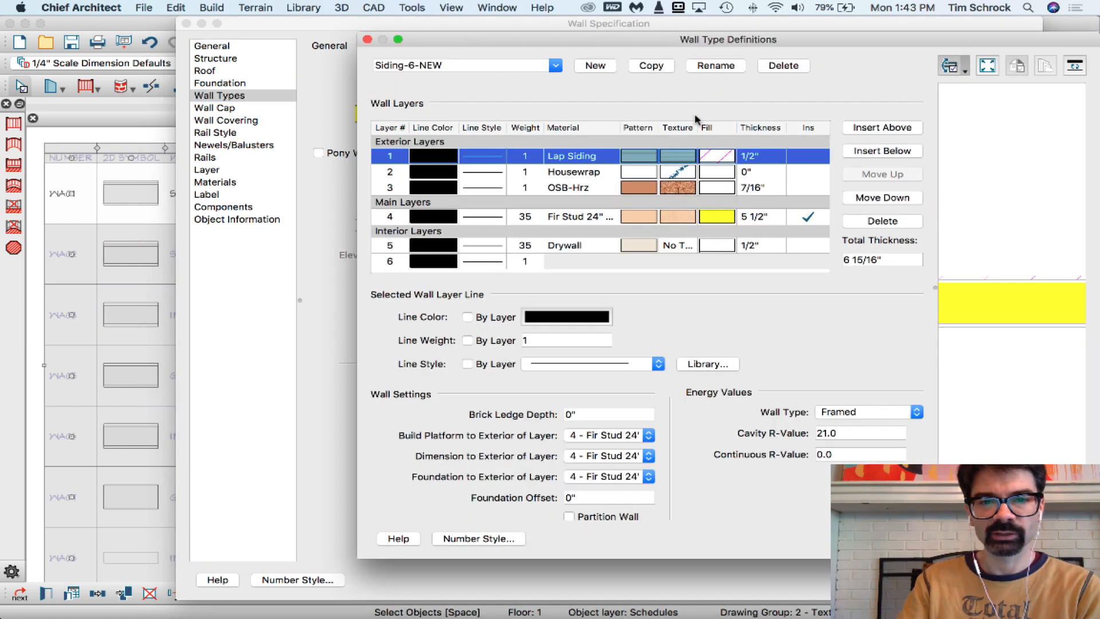
Set the material of Siding-6-NEW's main layer to Fir Stud 16" OC from the library's Framing materials
click(572, 219)
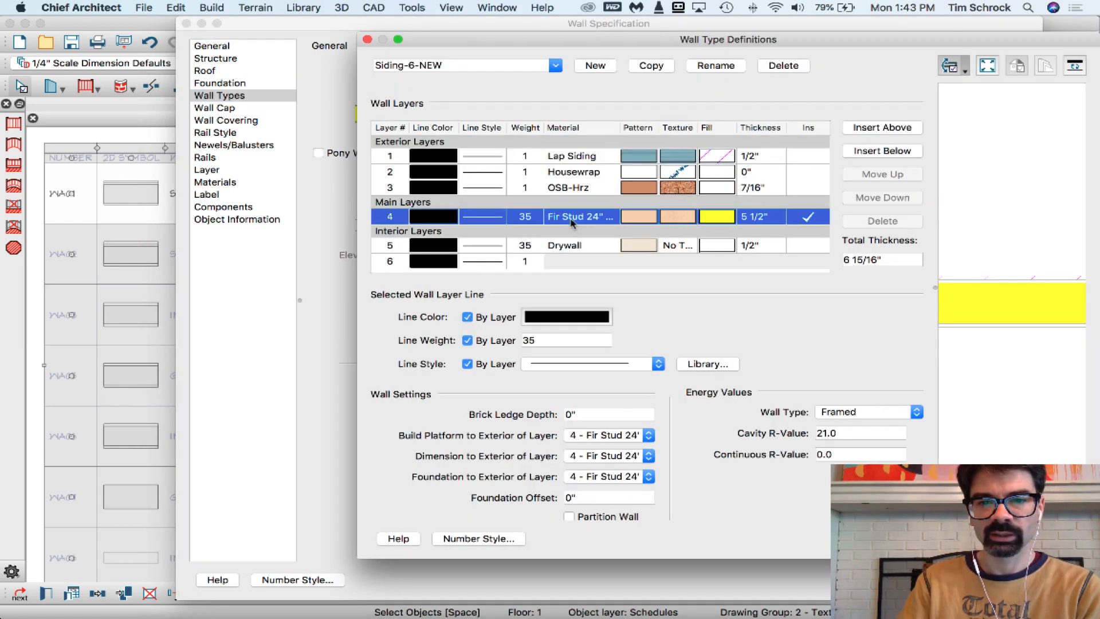
click(635, 220)
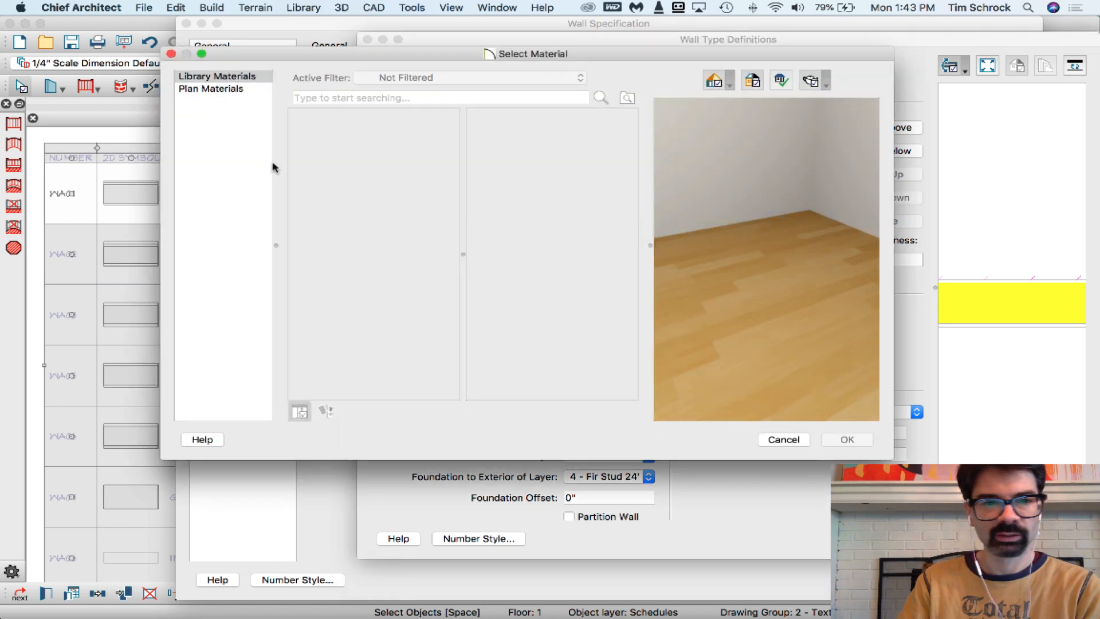
click(378, 295)
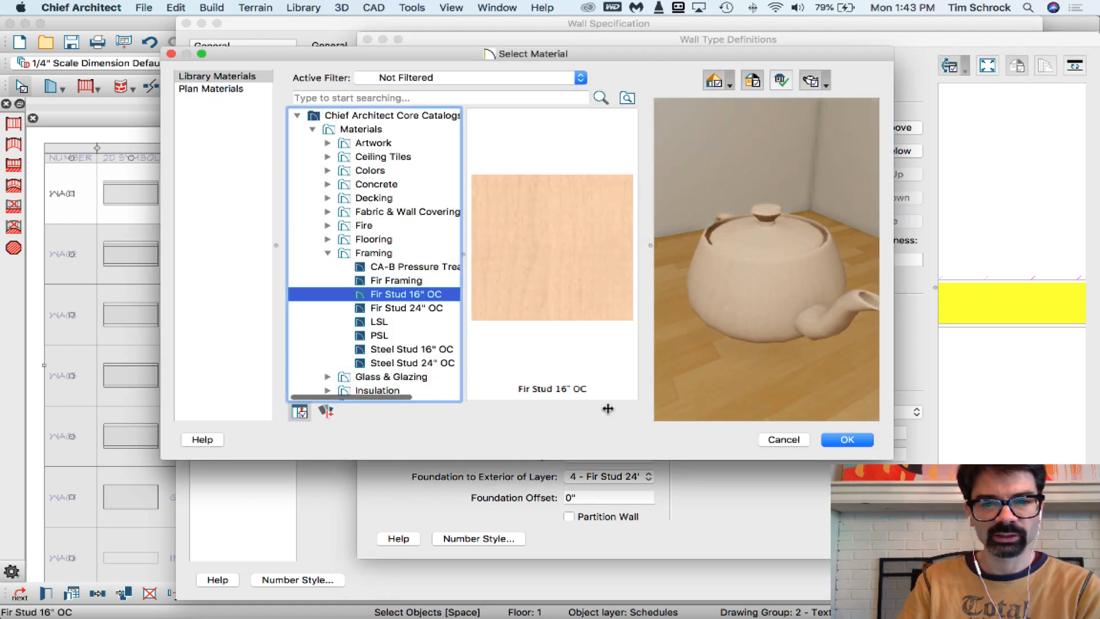
click(846, 440)
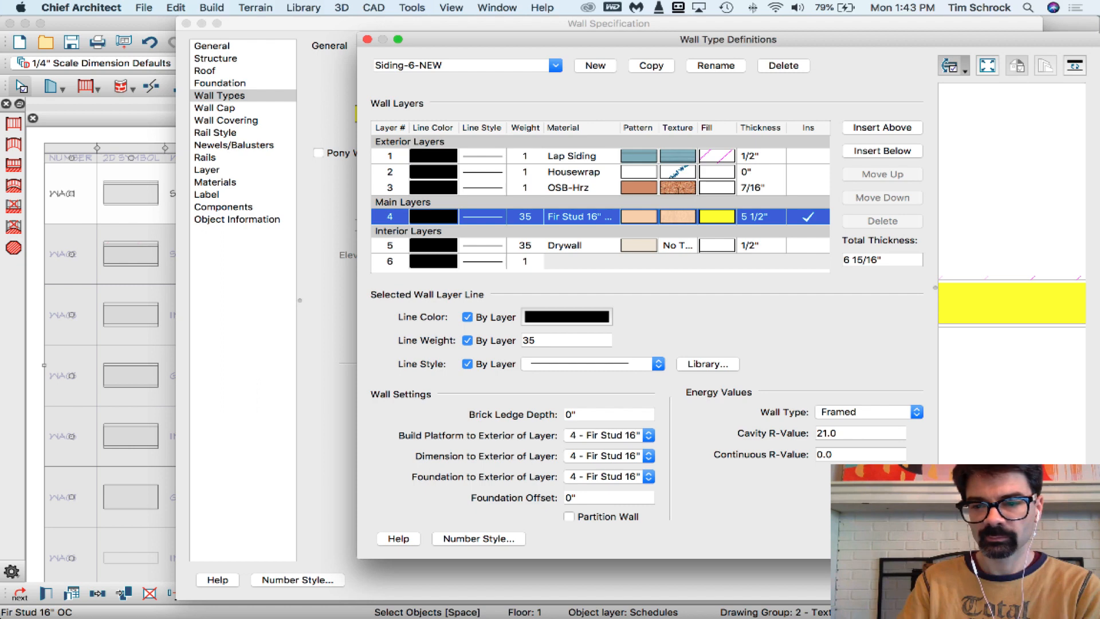
Accept the Siding-6-NEW wall type changes and check the upper wall construction text of row WA01 in the wall schedule
key(Return)
key(Return)
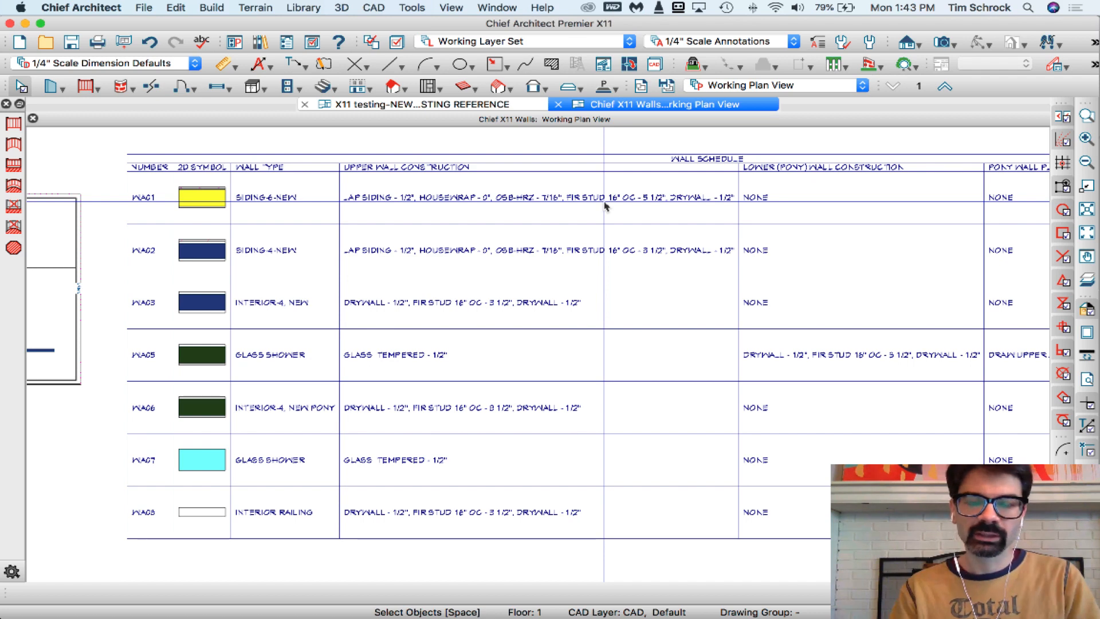
scroll(572, 201, up, 2)
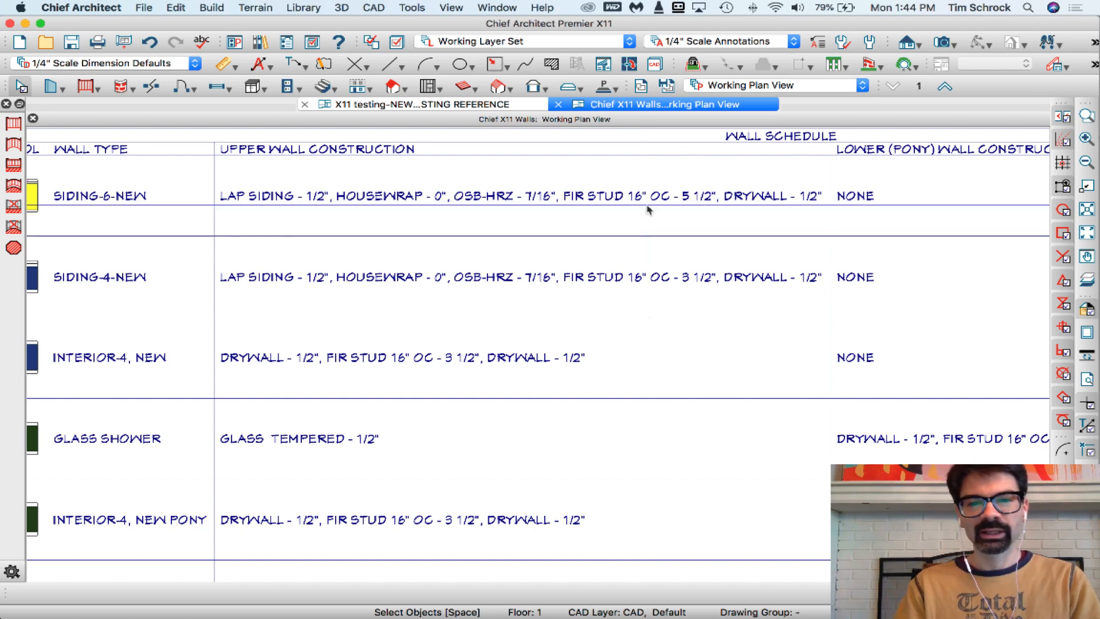
scroll(715, 204, down, 2)
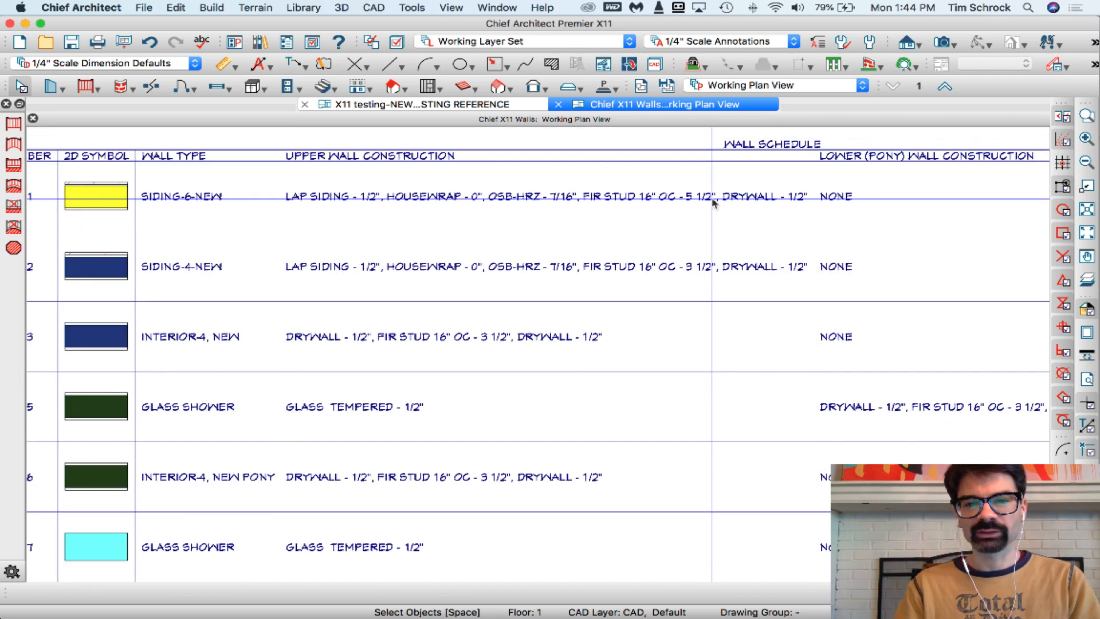
scroll(716, 204, down, 1)
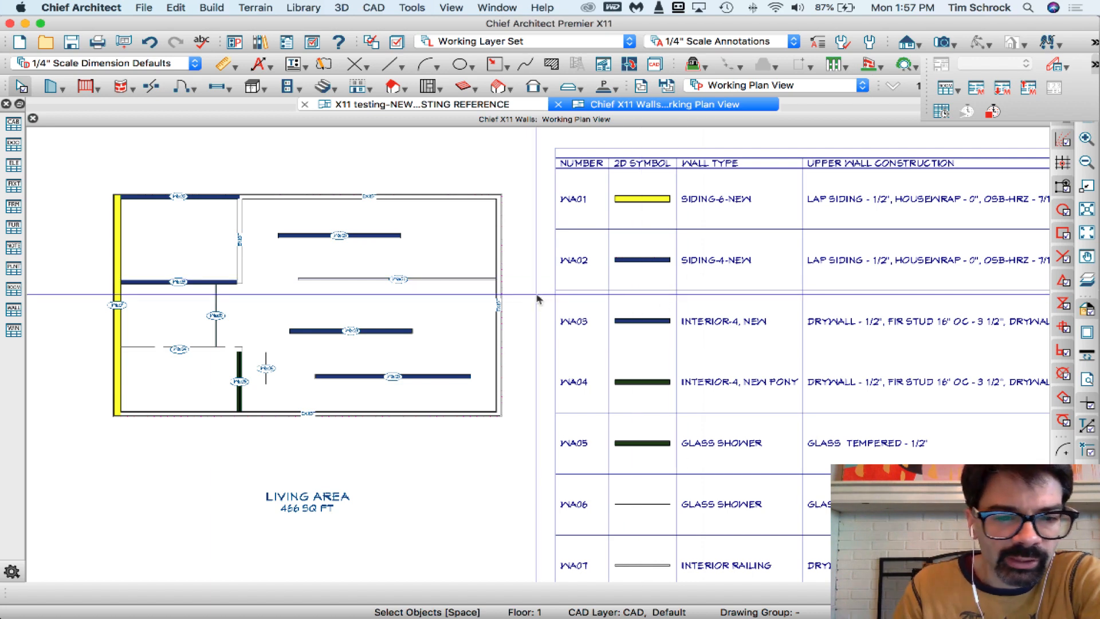
Make the invisible railing wall on the plan's west side visible, and change it back to invisible
click(232, 348)
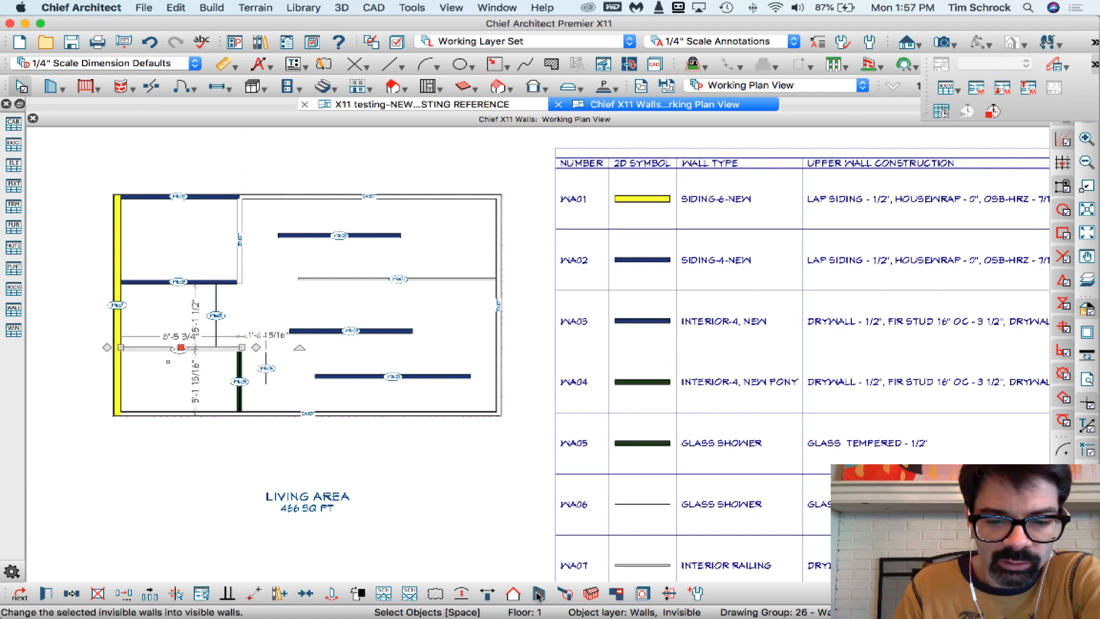
click(539, 594)
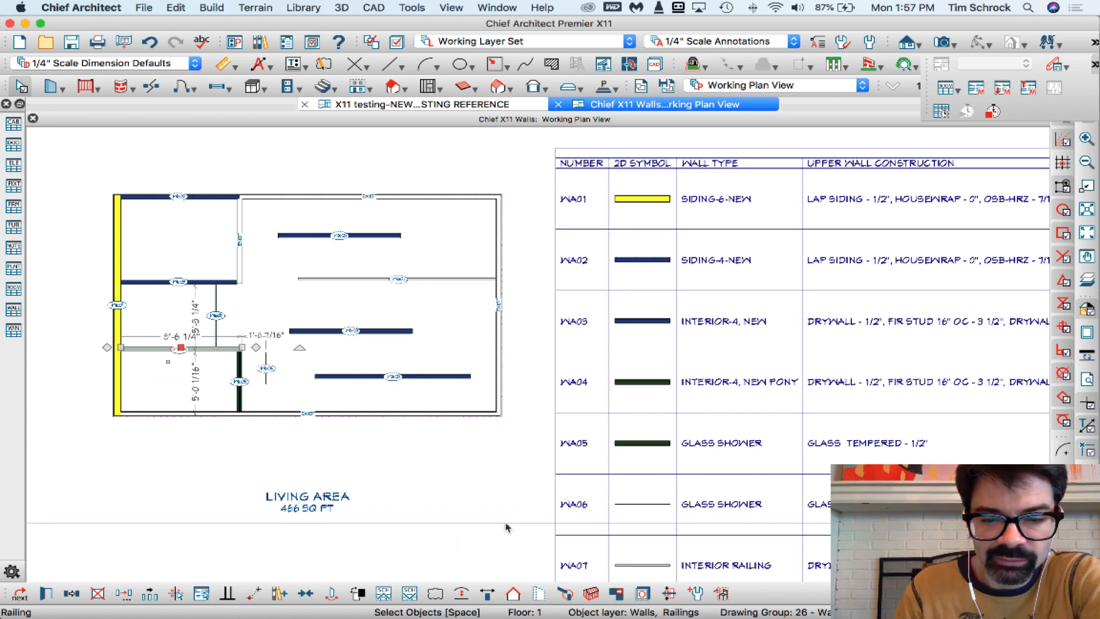
click(538, 595)
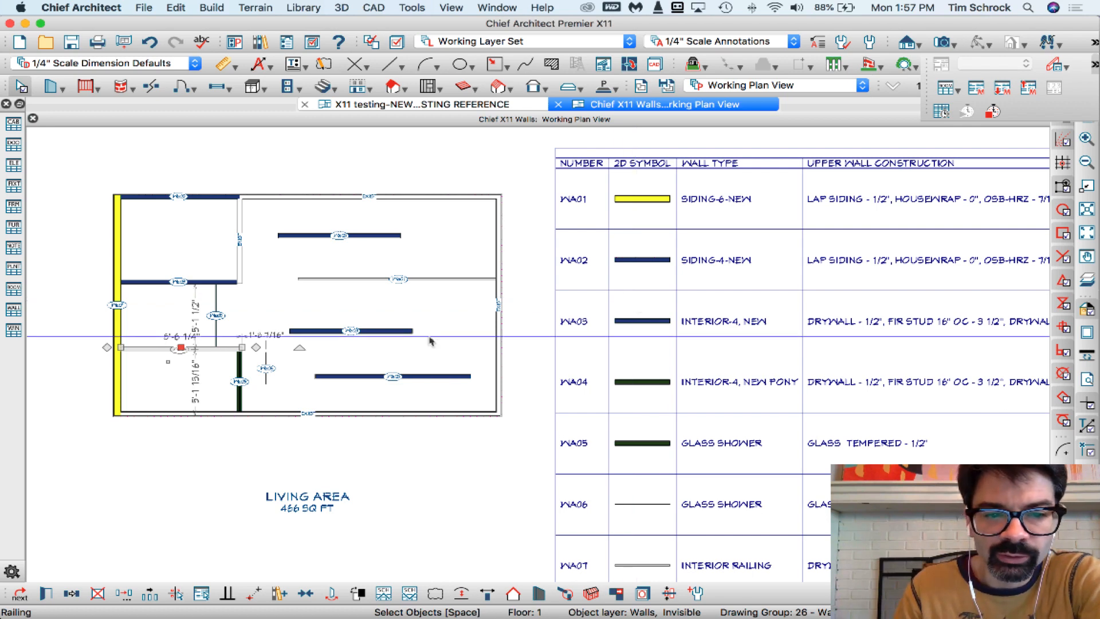
Change the wall type of the invisible railing wall to Room Divider and accept the specification
click(201, 348)
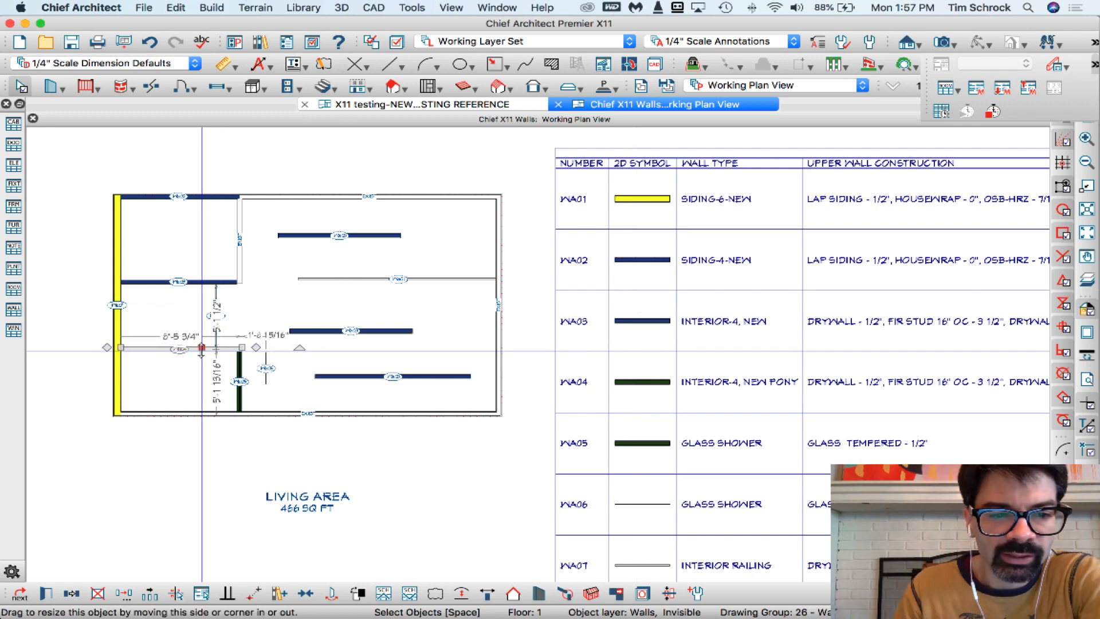
double_click(202, 348)
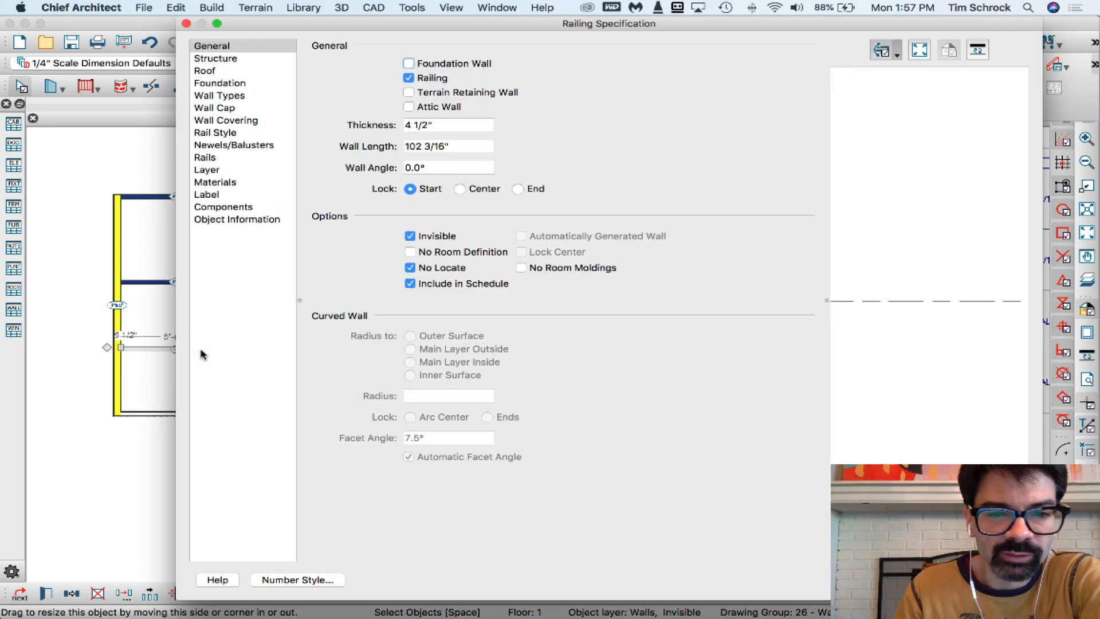
click(250, 97)
click(560, 77)
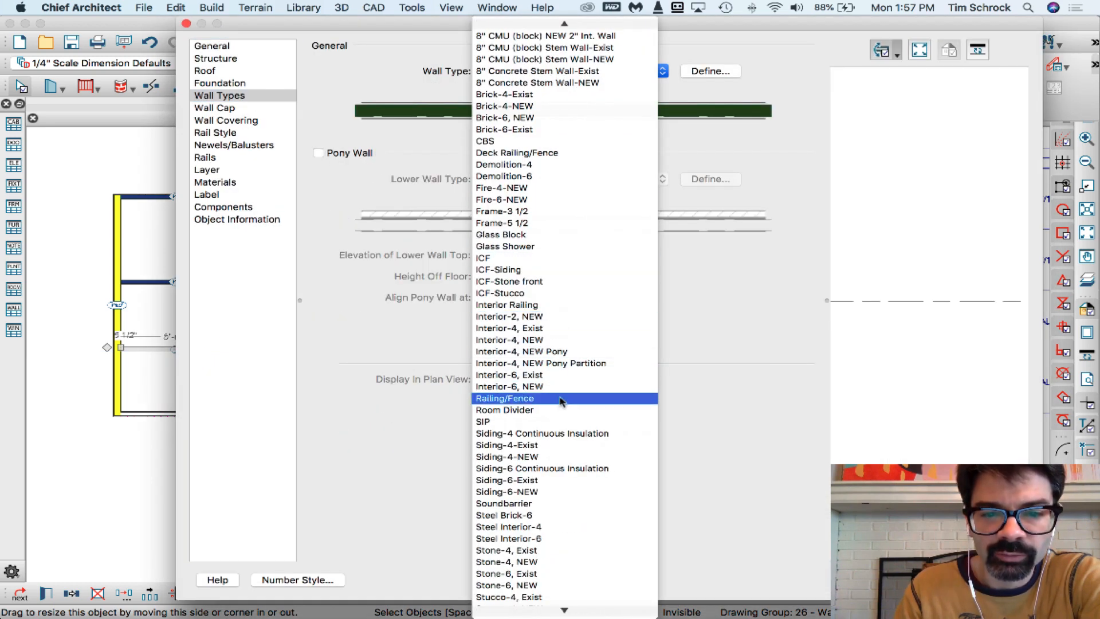
scroll(561, 410, down, 1)
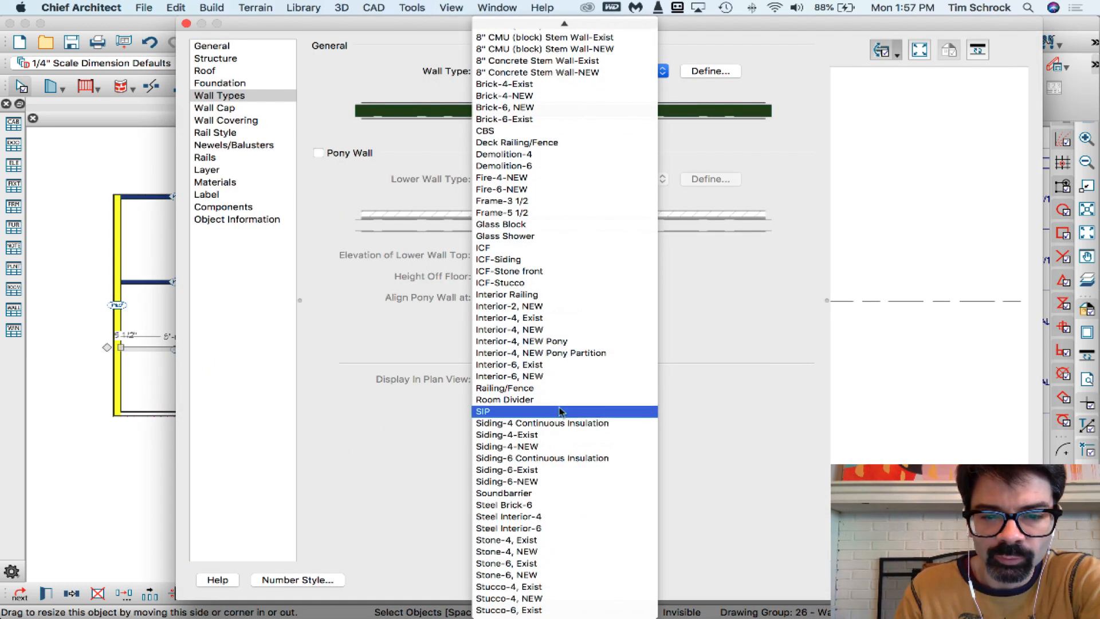
click(561, 401)
key(Return)
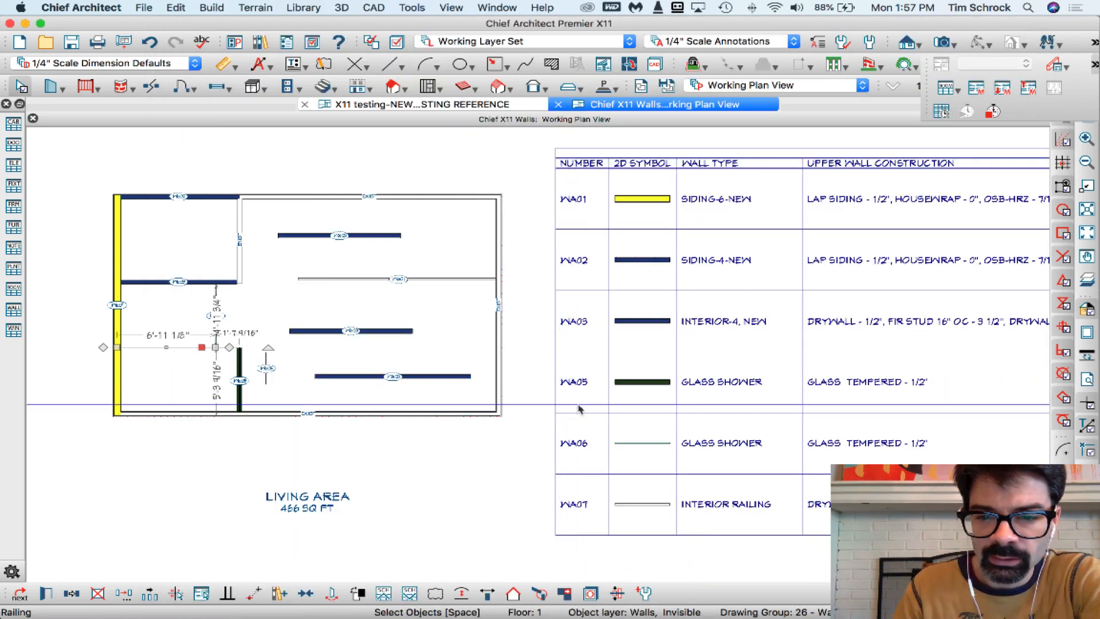
Include the Room Divider wall type in the objects listed by the wall schedule and accept the specification
double_click(598, 407)
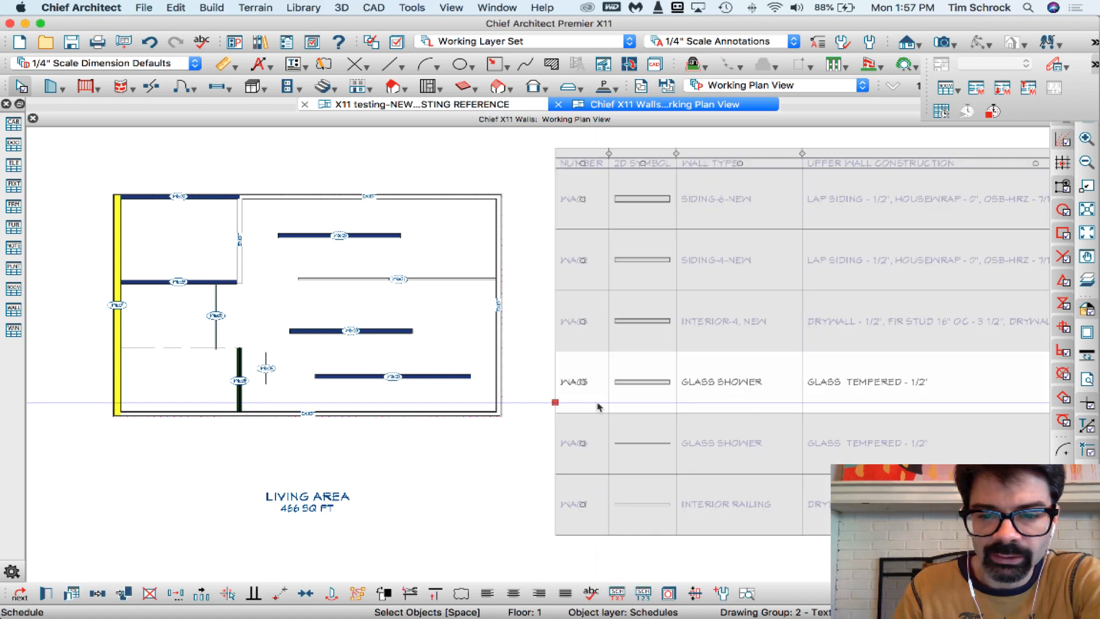
scroll(407, 504, down, 10)
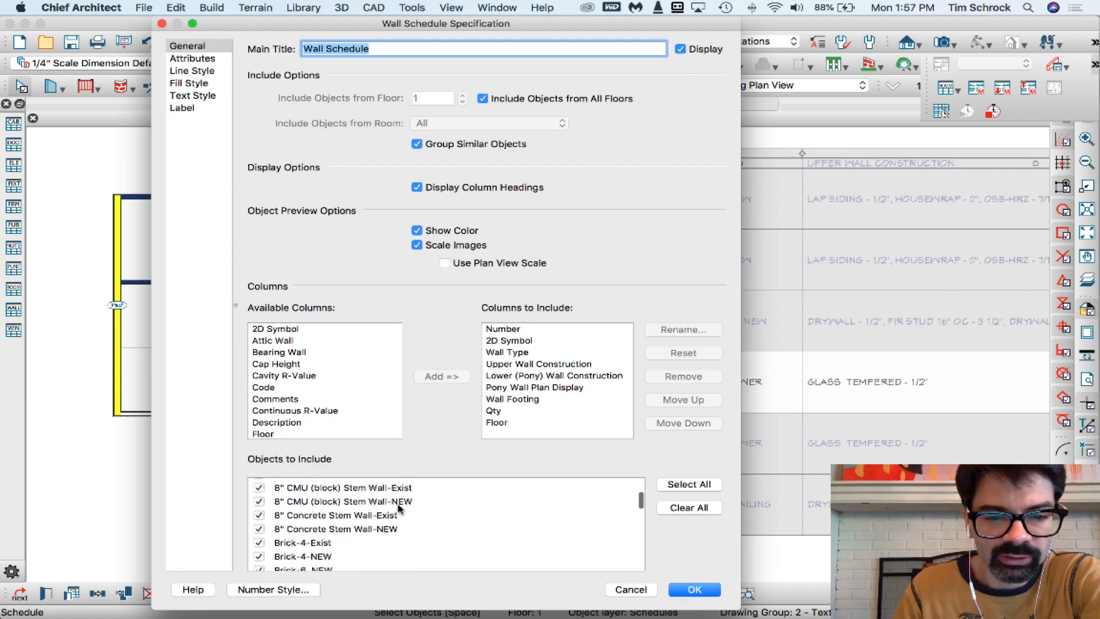
scroll(399, 509, down, 8)
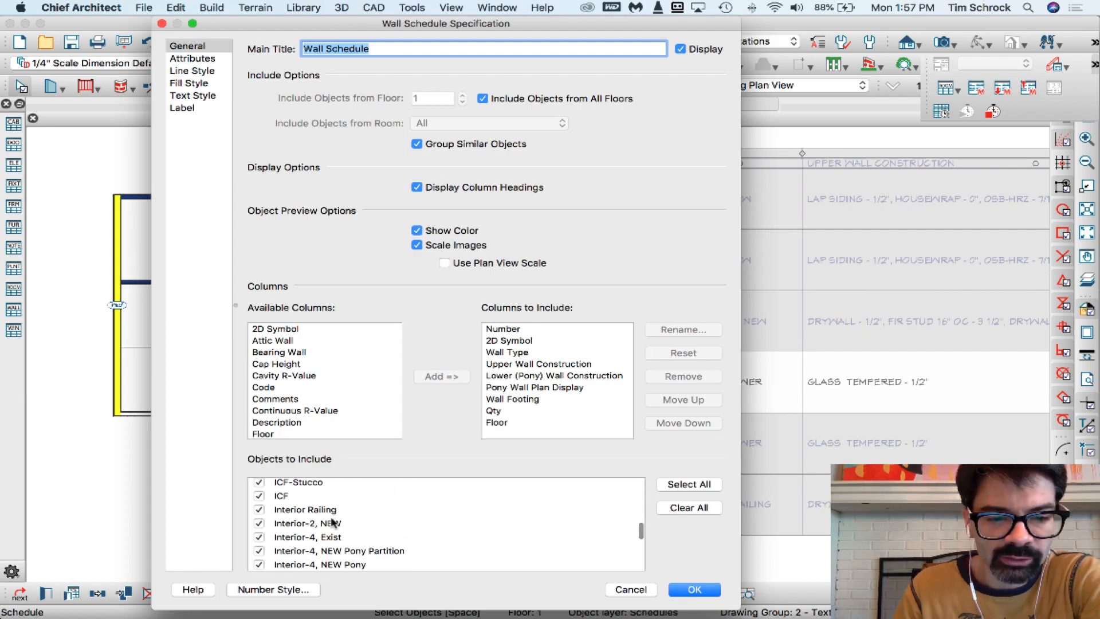
click(258, 522)
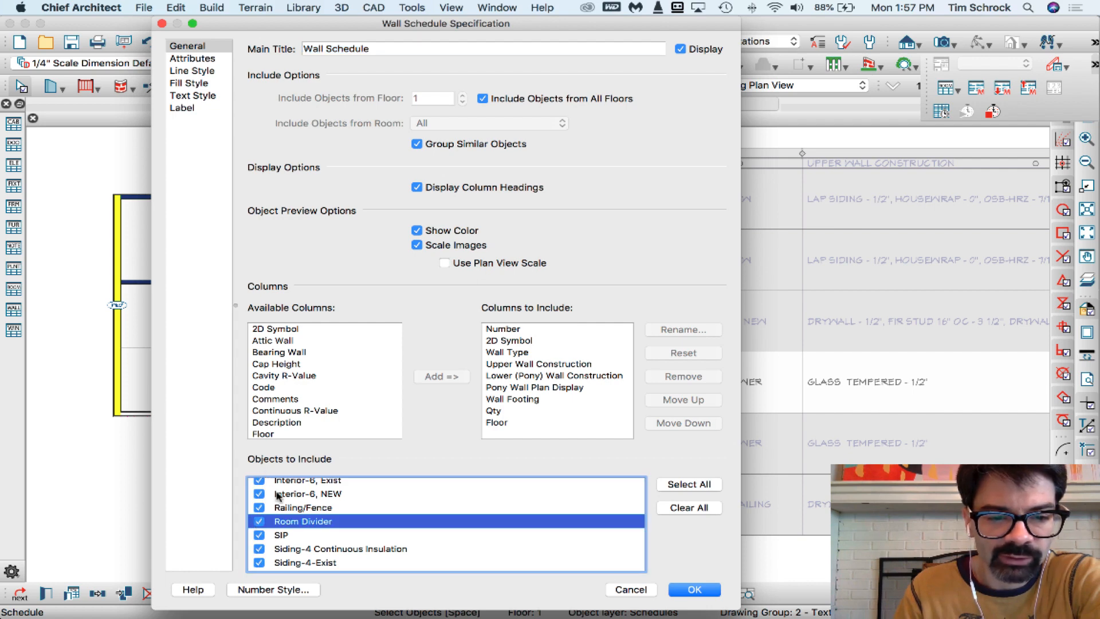
click(694, 590)
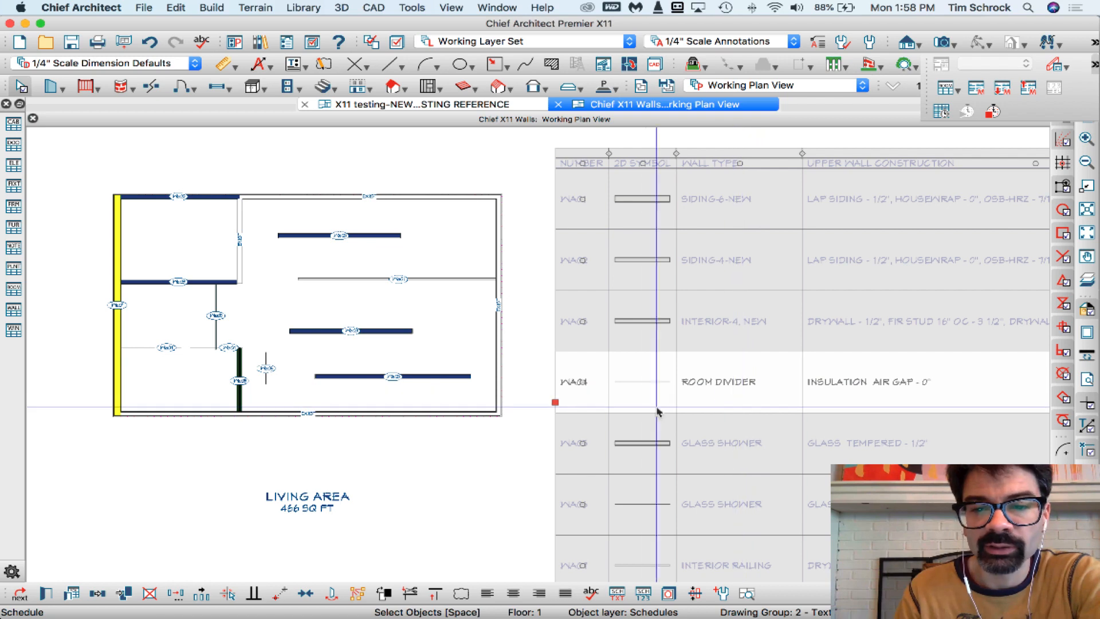
Exclude the Room Divider wall type from the wall schedule's objects, accept the specification and deselect the schedule
double_click(633, 396)
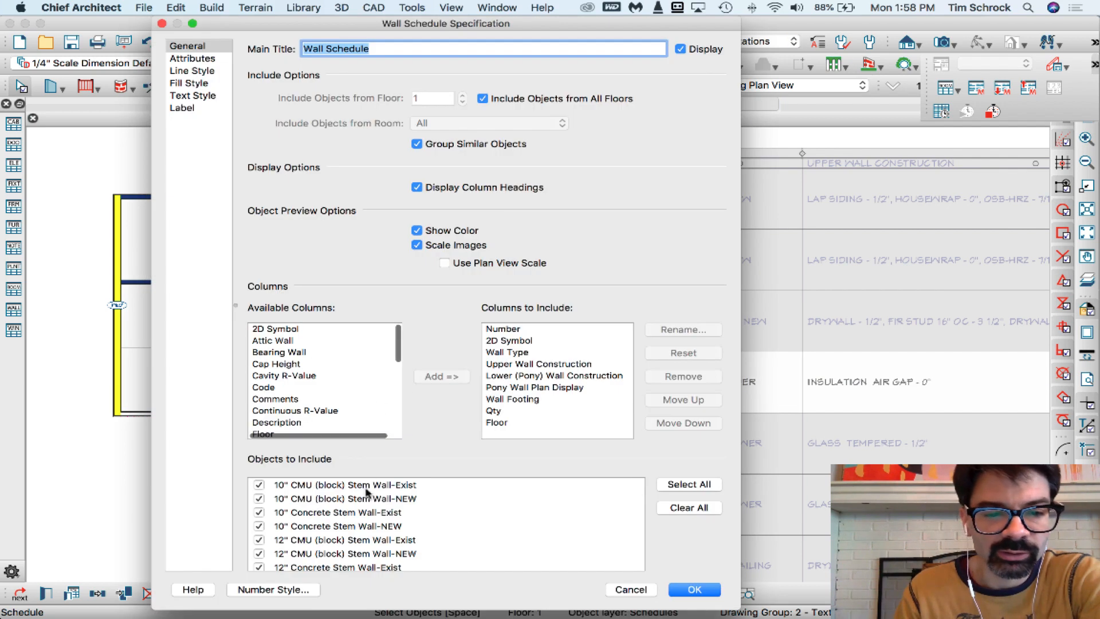
scroll(362, 511, down, 10)
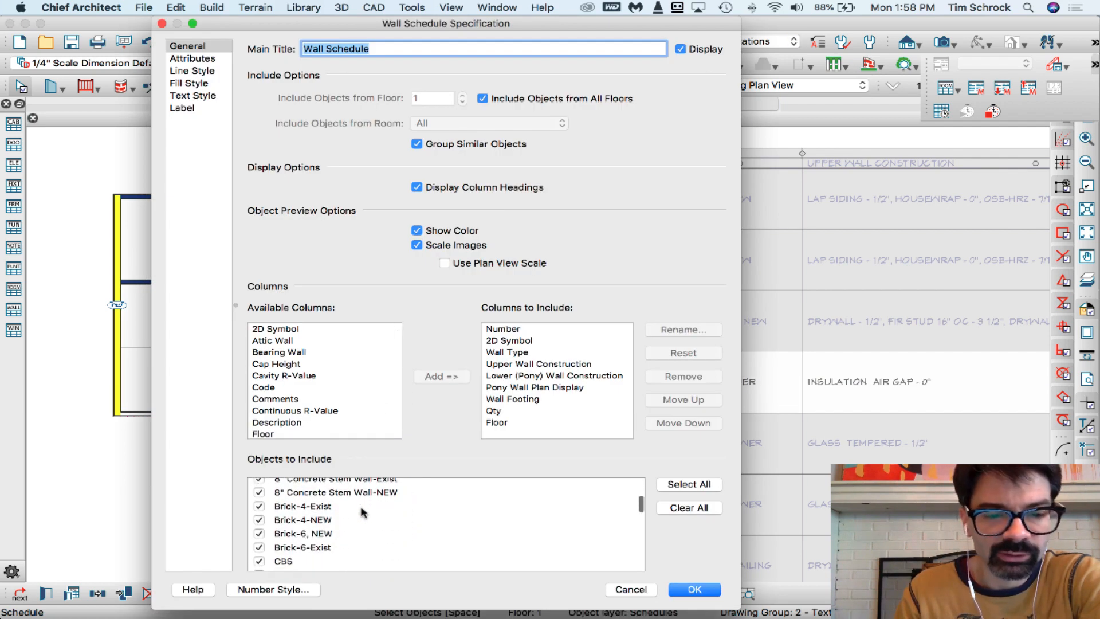
scroll(362, 512, down, 15)
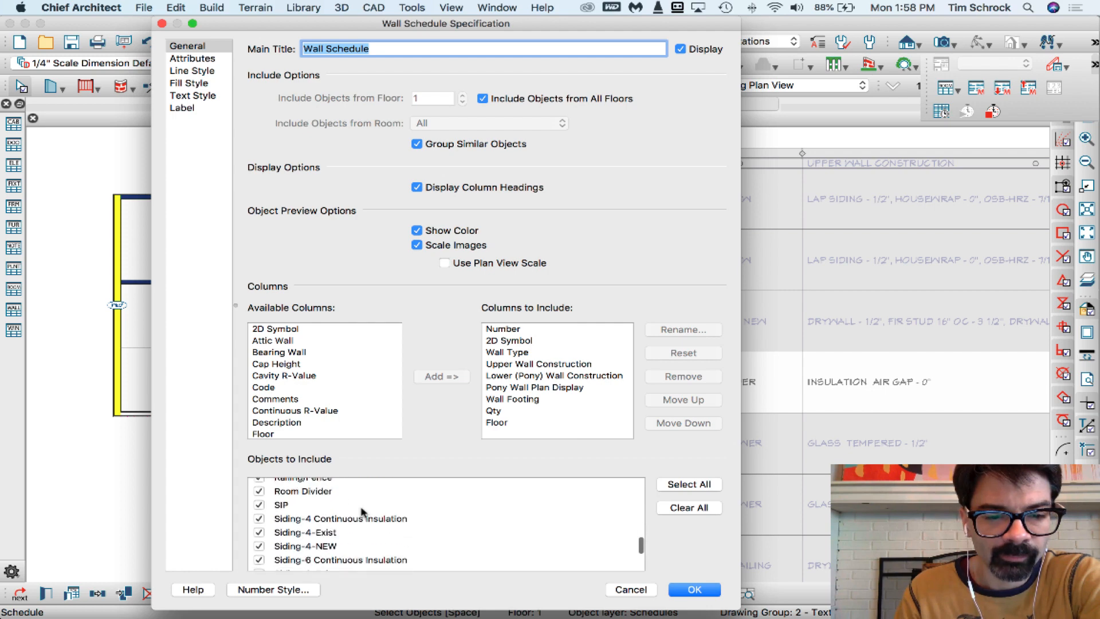
scroll(362, 512, down, 2)
scroll(361, 512, up, 5)
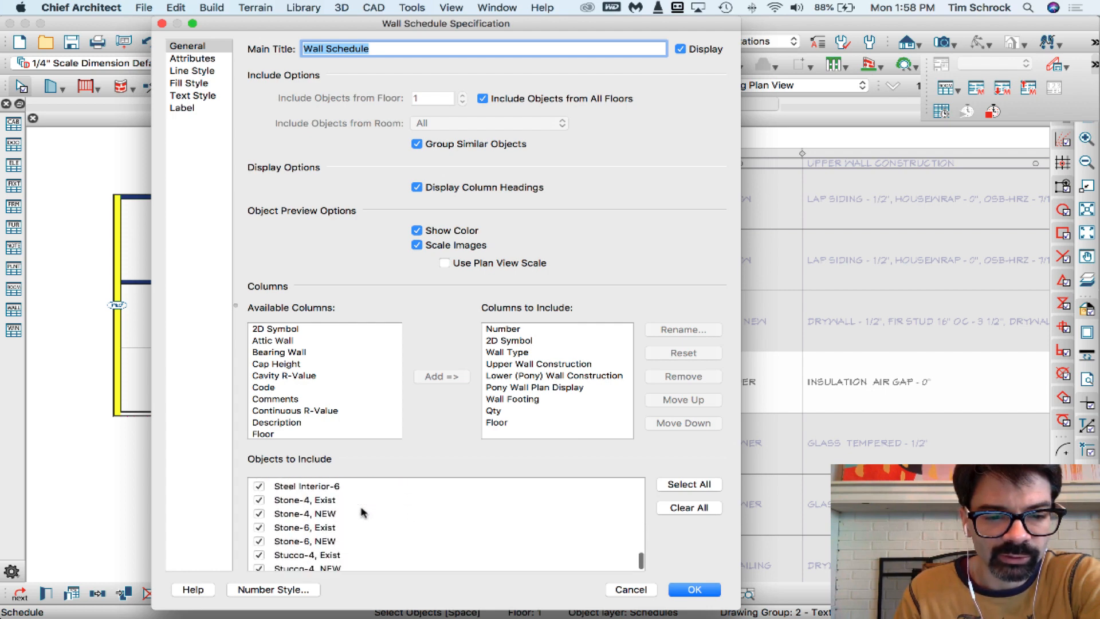
scroll(362, 512, up, 1)
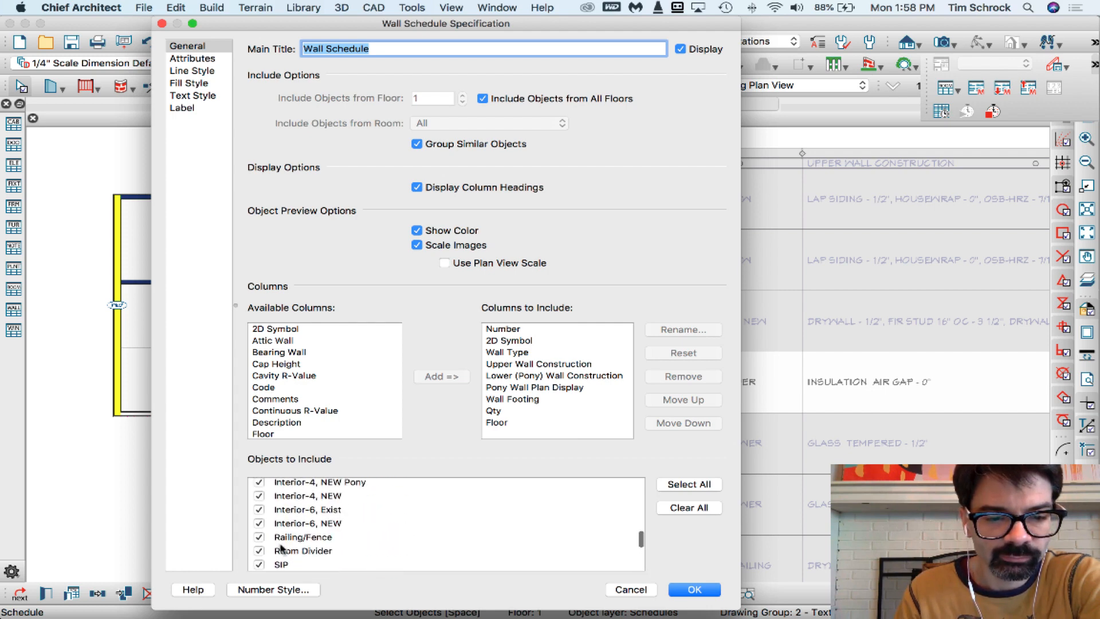
click(284, 551)
click(694, 589)
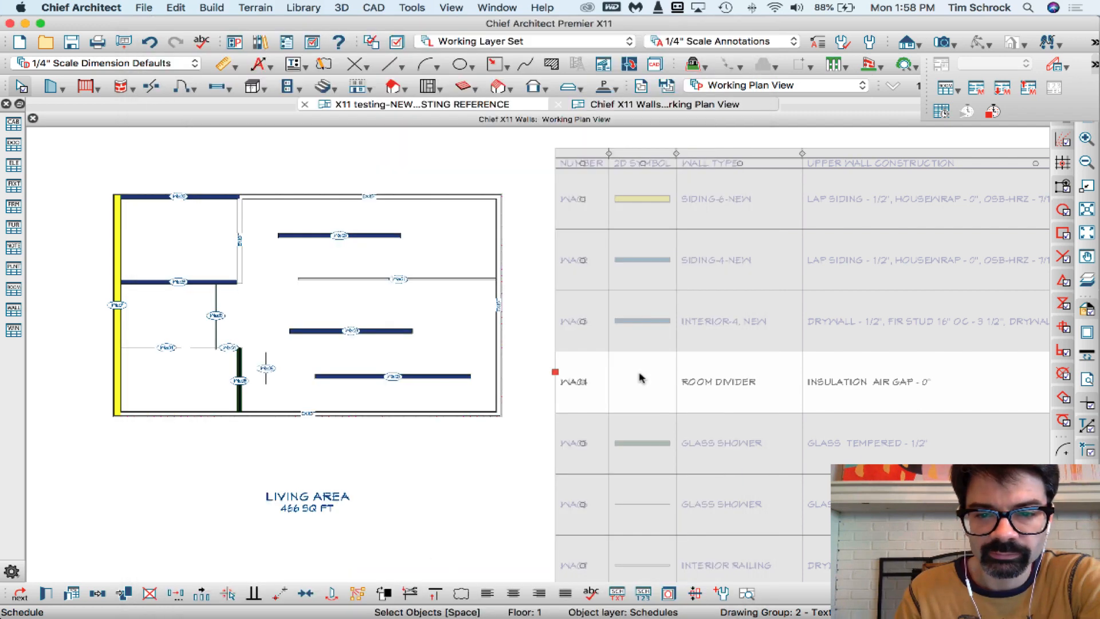
click(512, 451)
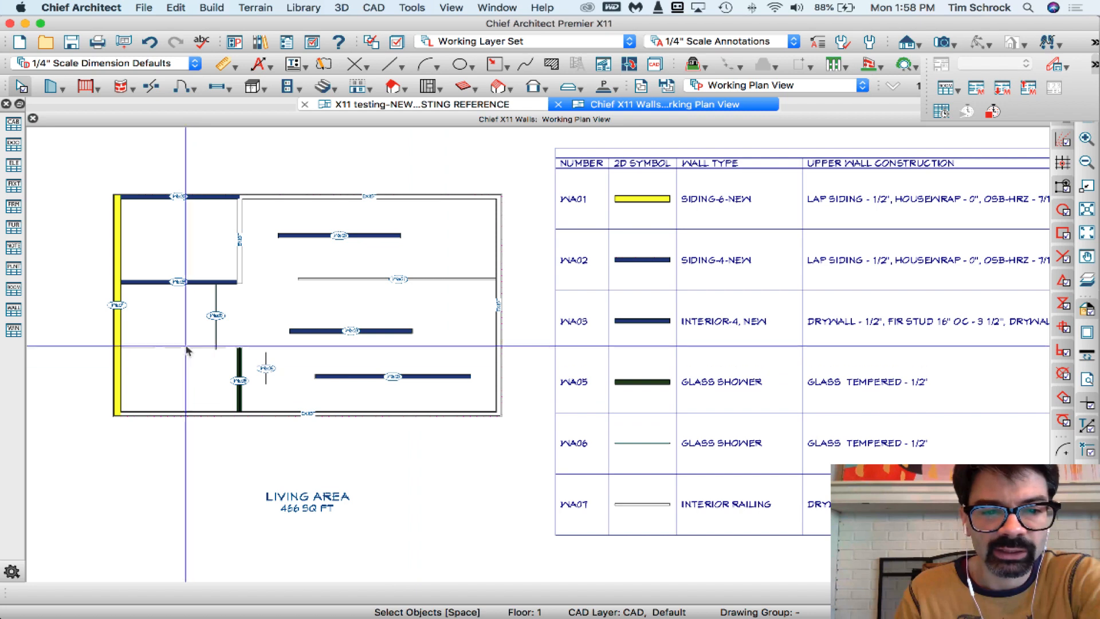
Check the room bounded by the invisible room divider and review that wall's general specification, including its schedule option, without changing anything
click(185, 347)
click(175, 309)
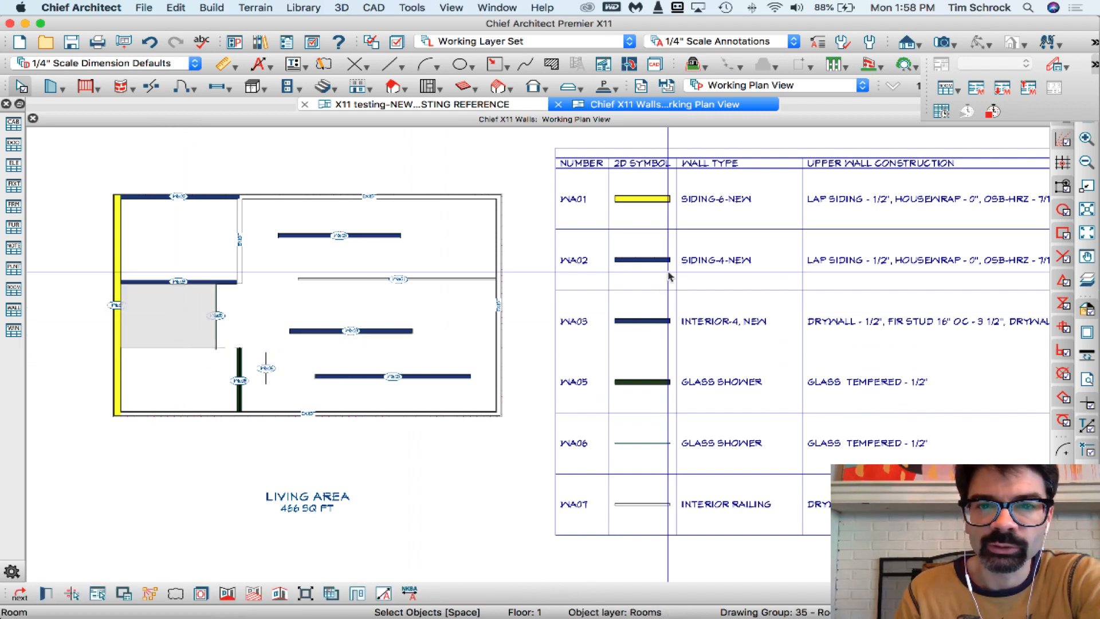
click(174, 350)
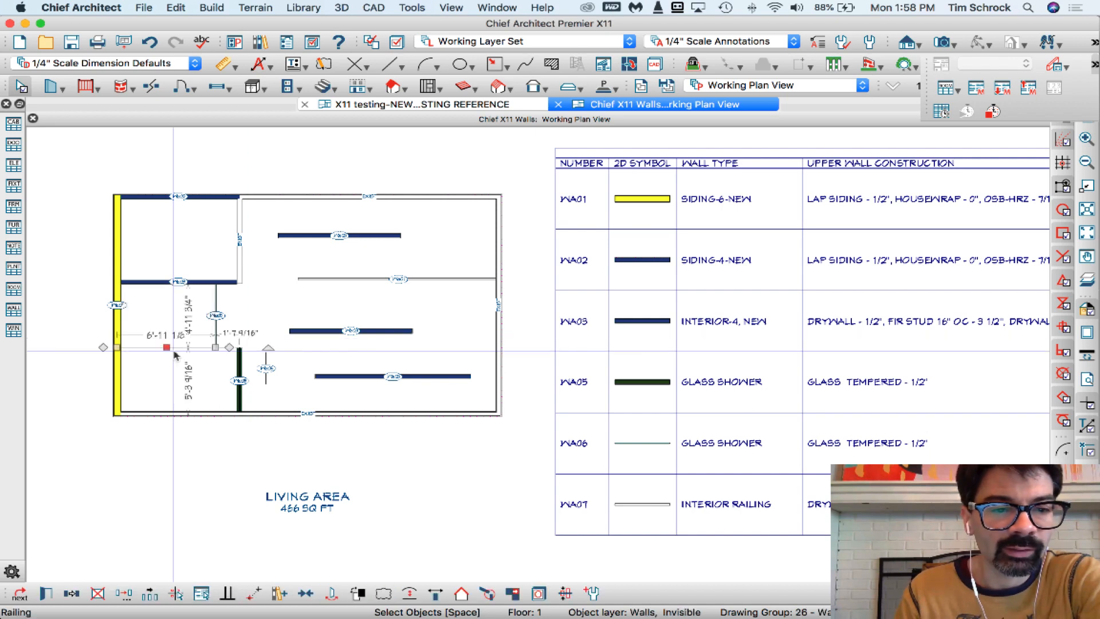
double_click(174, 351)
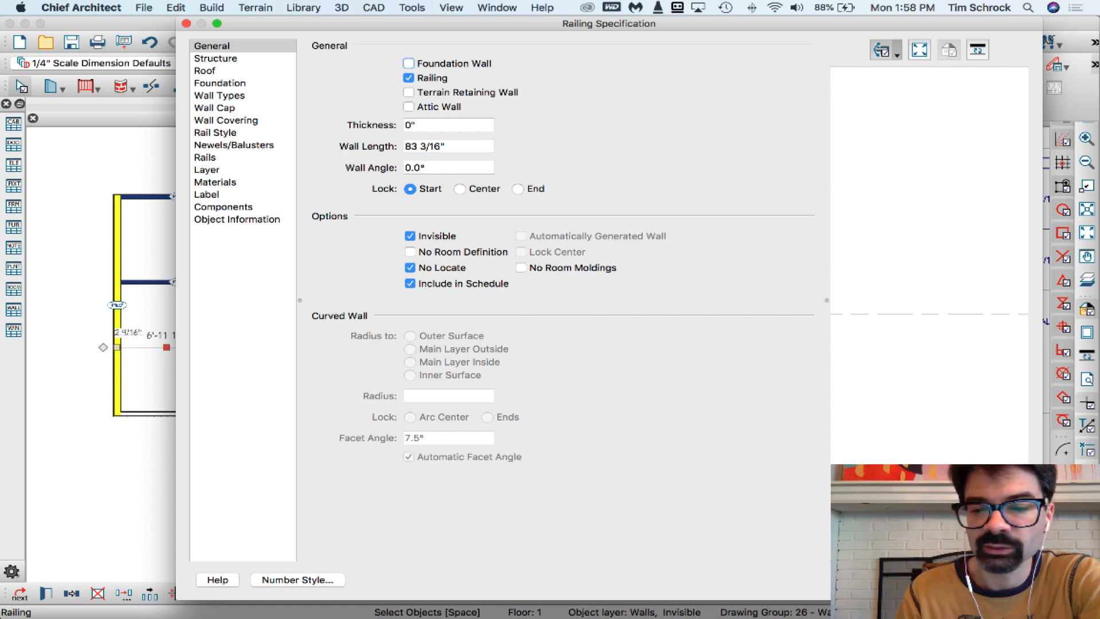
click(1002, 580)
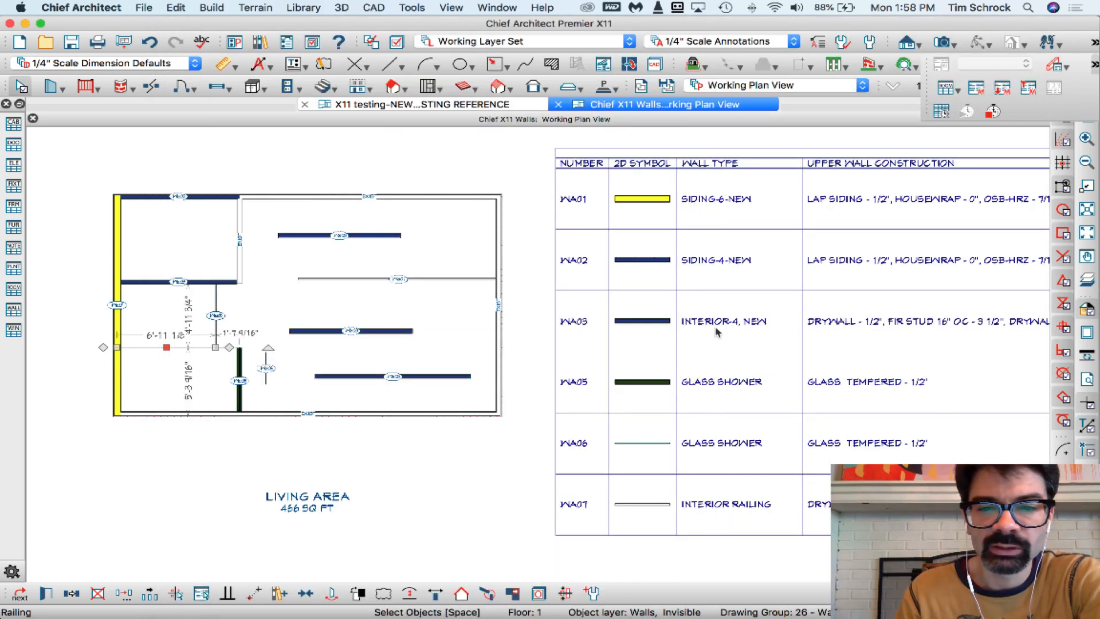